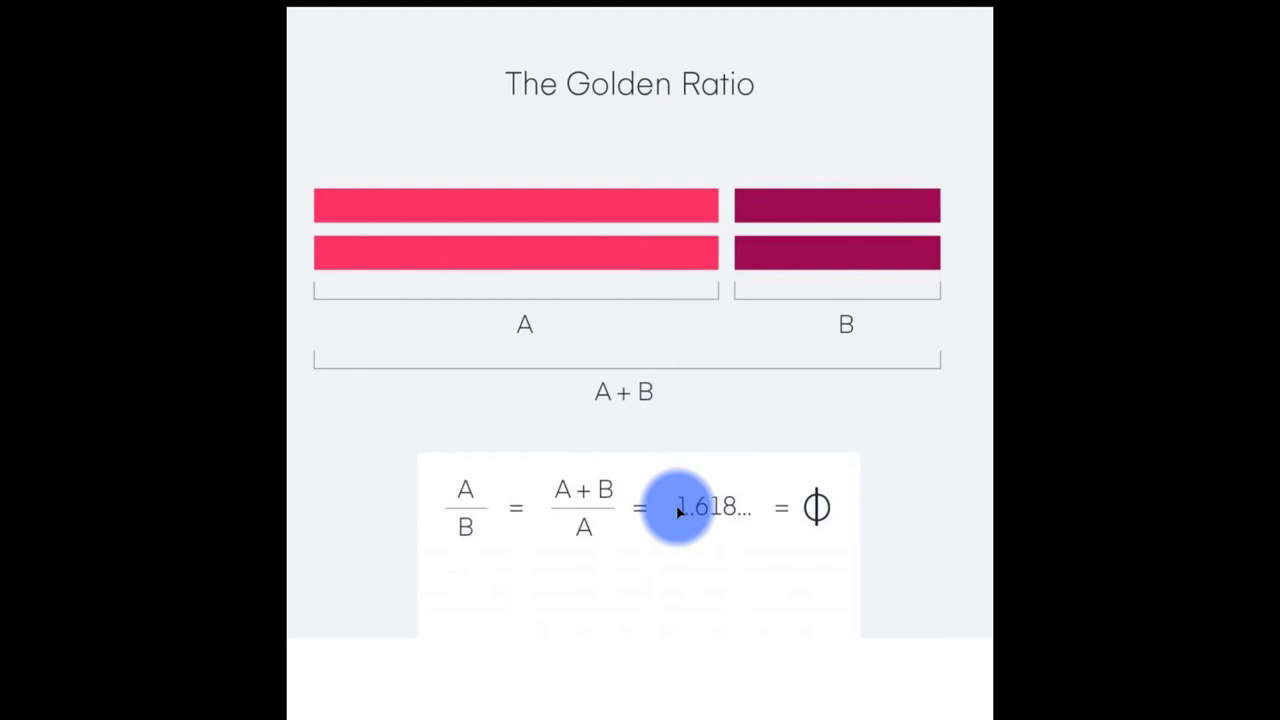
# - Advance past the golden spiral diagram to the '1. Typography and defining hierarchy' slide
pyautogui.click(677, 510)
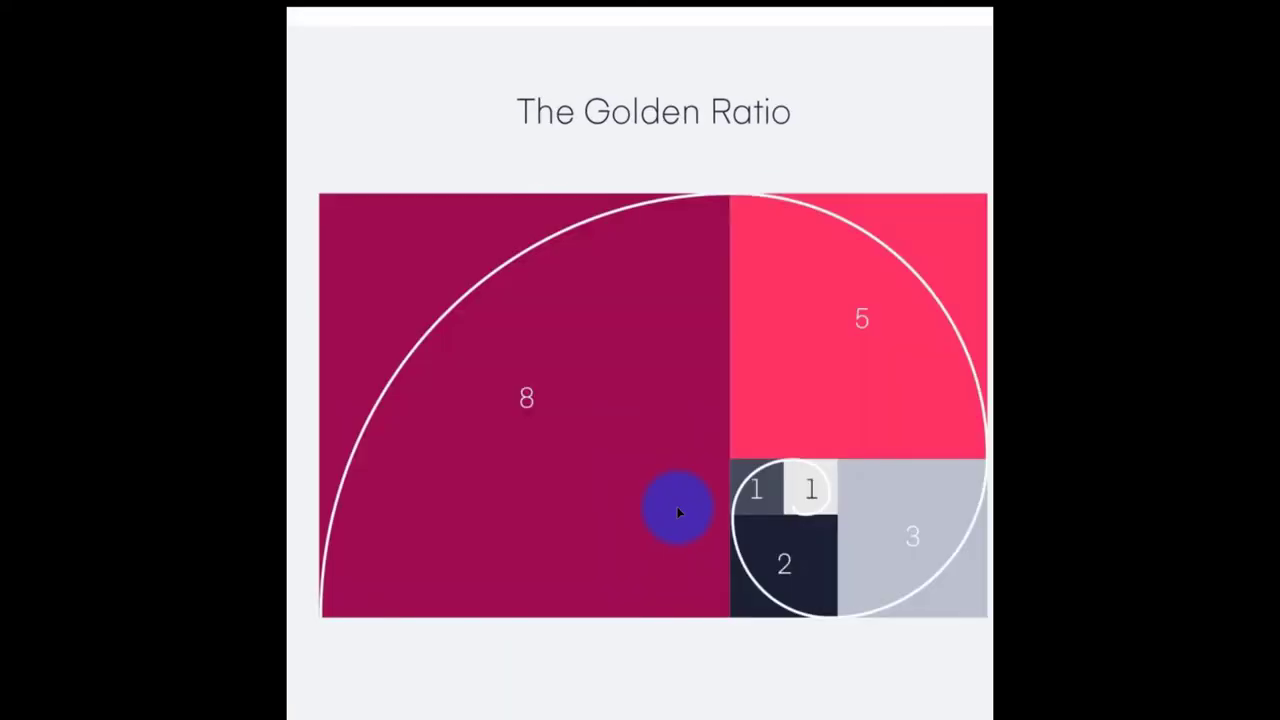
pyautogui.click(873, 432)
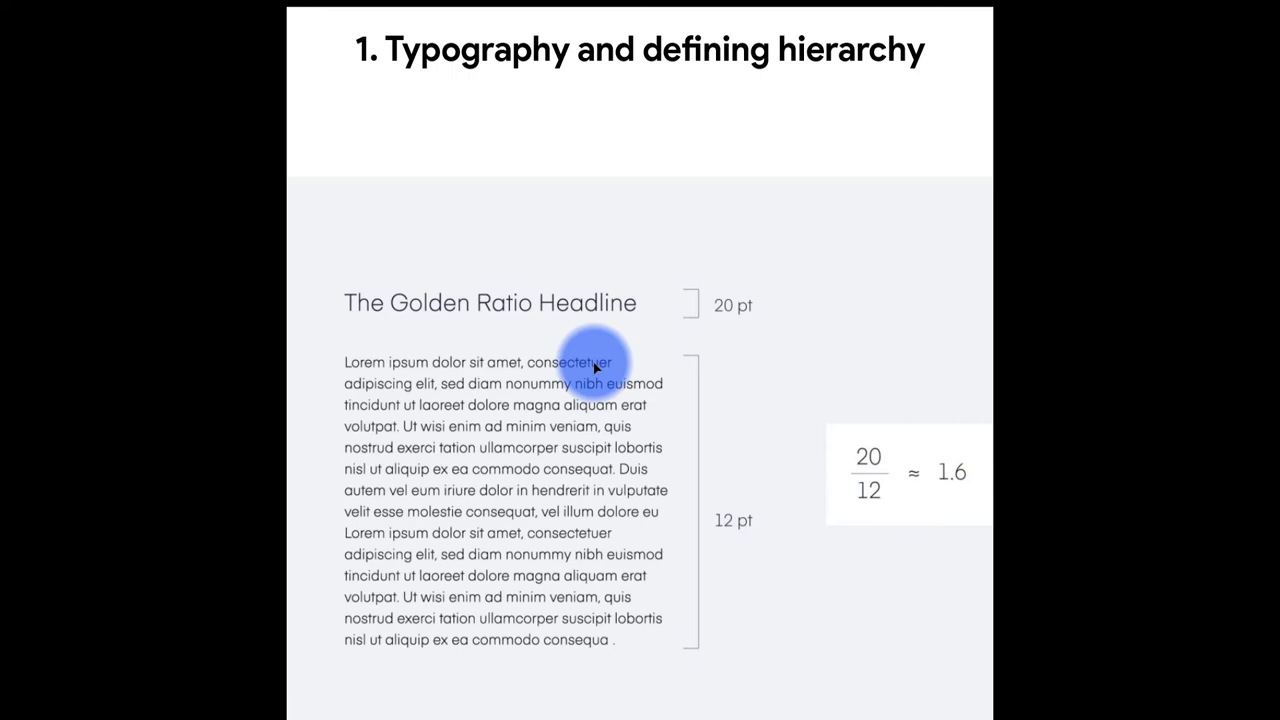
# - Advance to the '2. Cropping and resizing images' slide with the rose and golden spiral
pyautogui.click(594, 368)
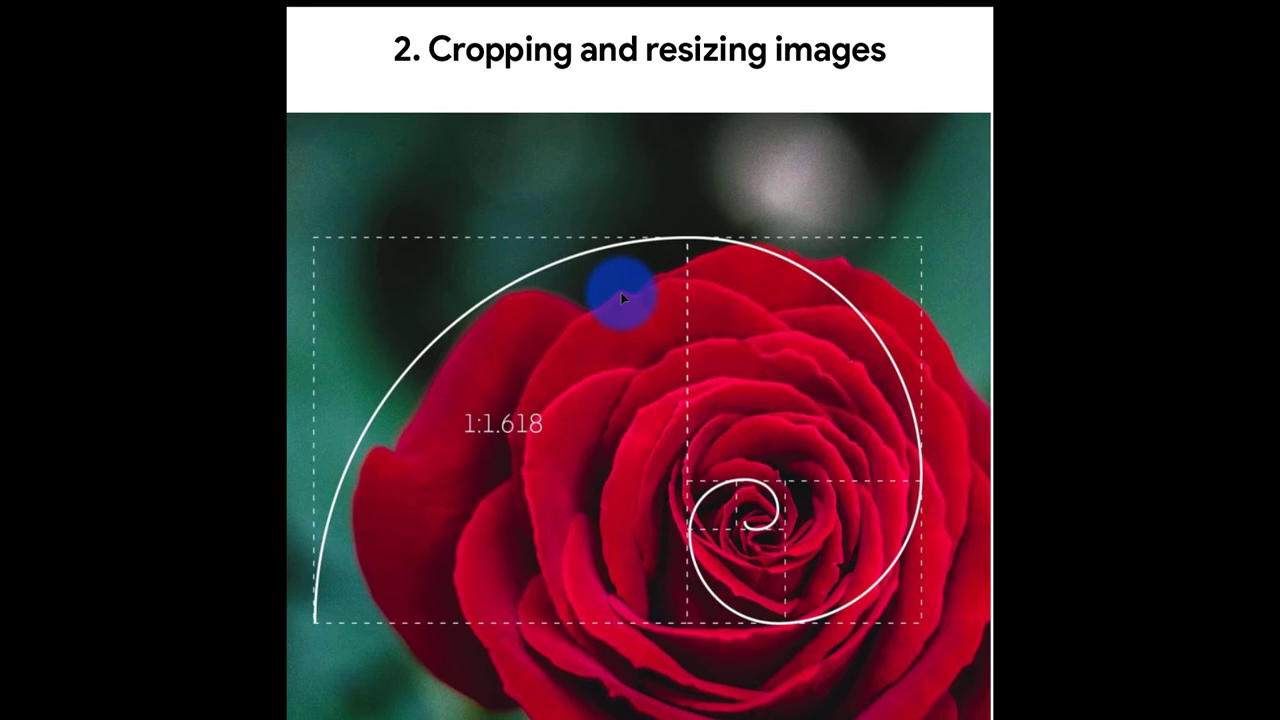
# - Advance to the '3. Layout' slide showing the Content and Sidebar columns
pyautogui.click(565, 340)
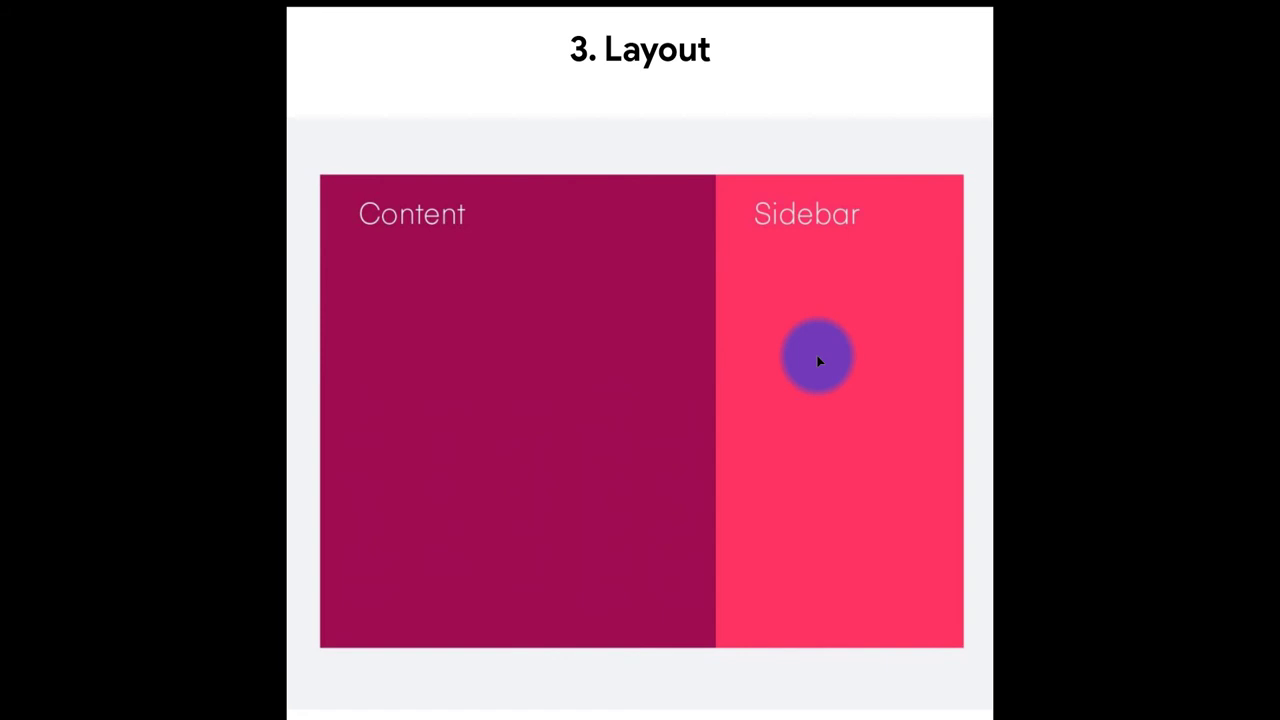
# - Show the '4. Logo development' slide, then exit Presentation Mode
pyautogui.press('Right')
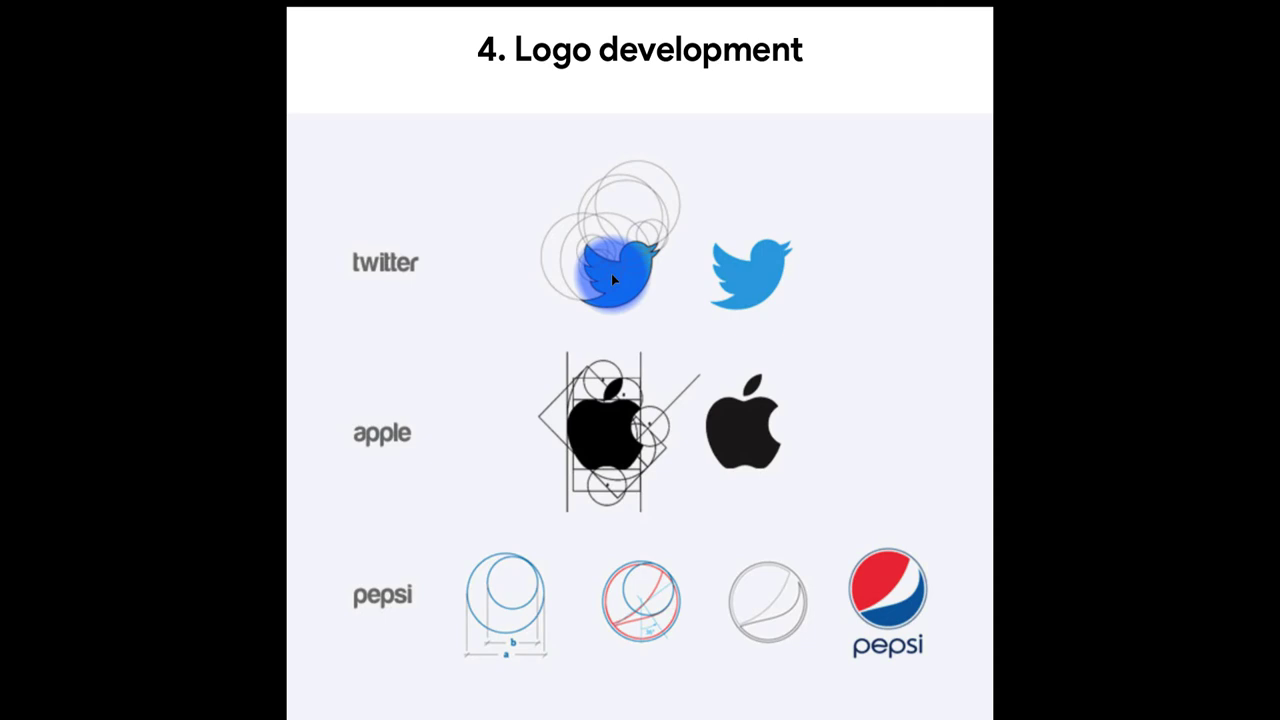
pyautogui.press('Escape')
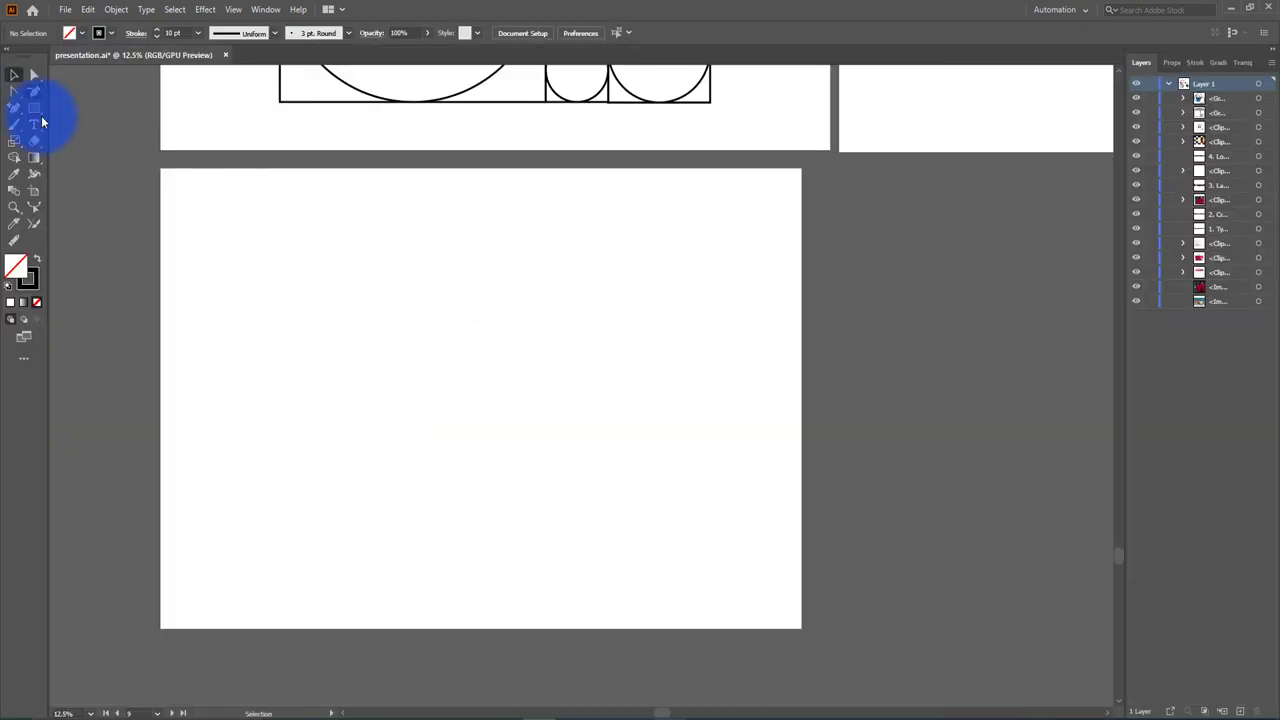
# - Draw a square from its centre on the empty artboard with the Rectangle tool
pyautogui.click(35, 107)
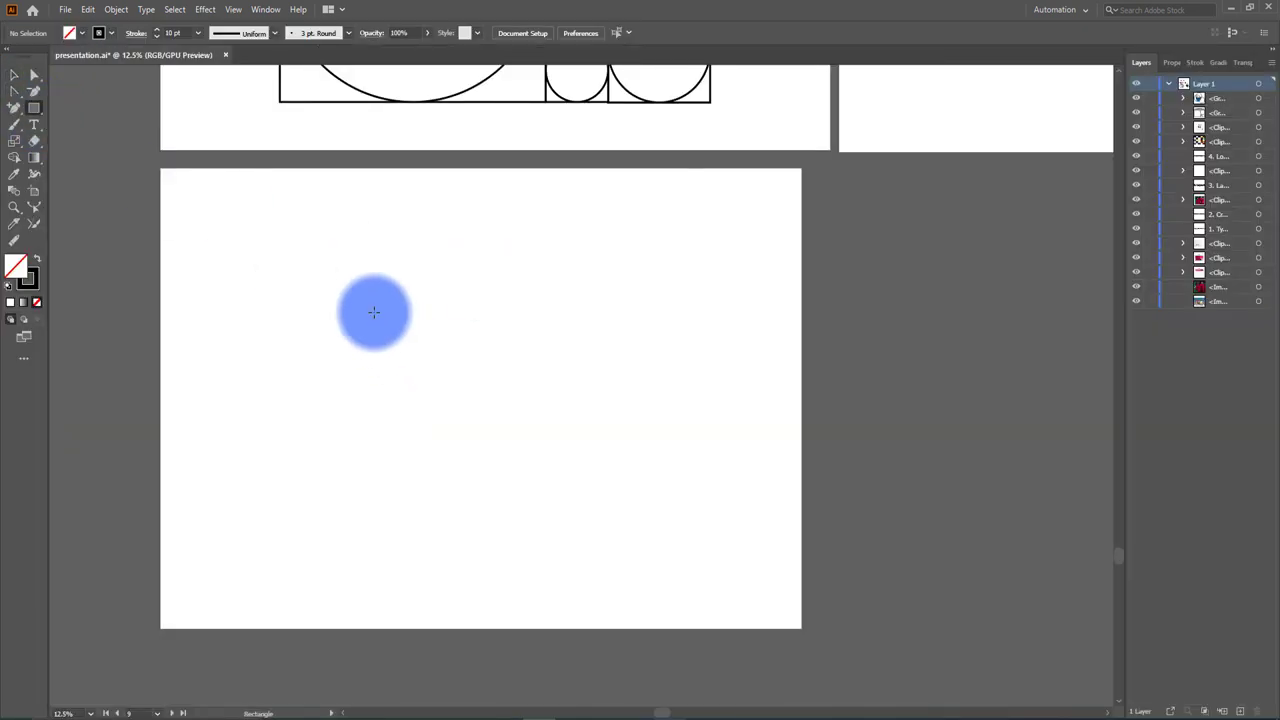
pyautogui.moveTo(351, 297); pyautogui.dragTo(500, 451)
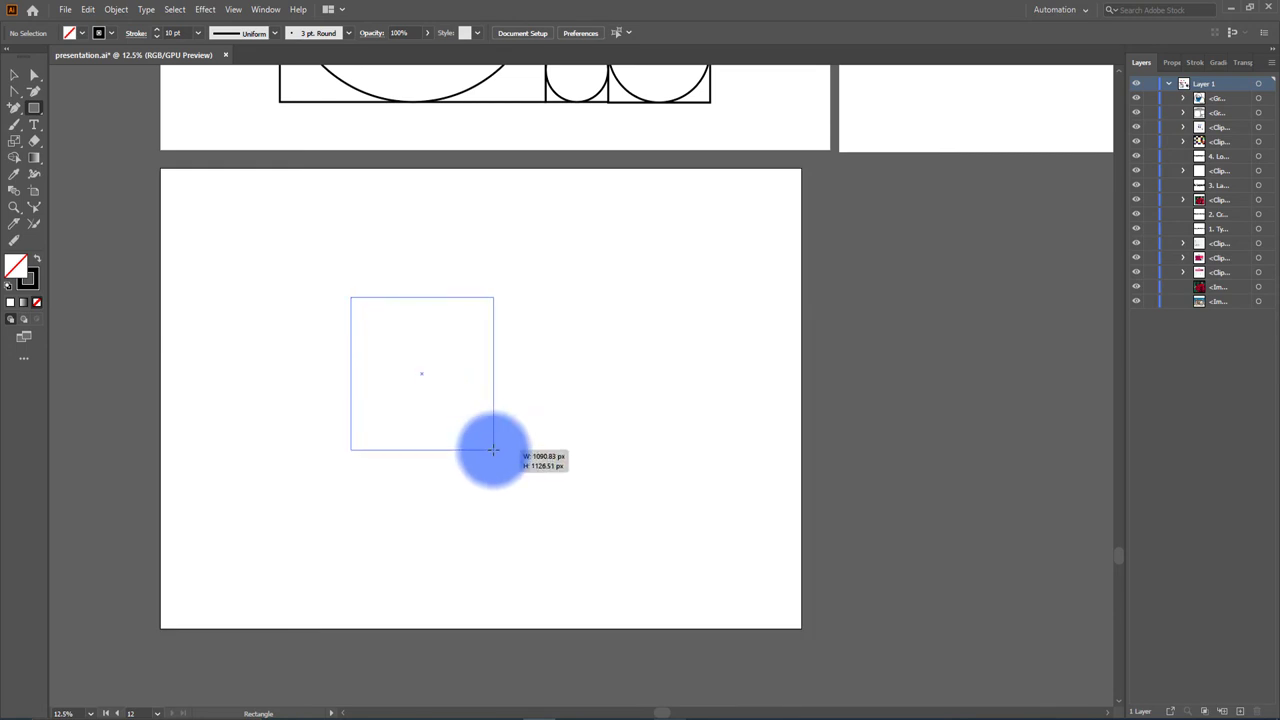
pyautogui.press('shift')
pyautogui.press('alt')
pyautogui.moveTo(500, 451); pyautogui.dragTo(416, 364)
pyautogui.press('v')
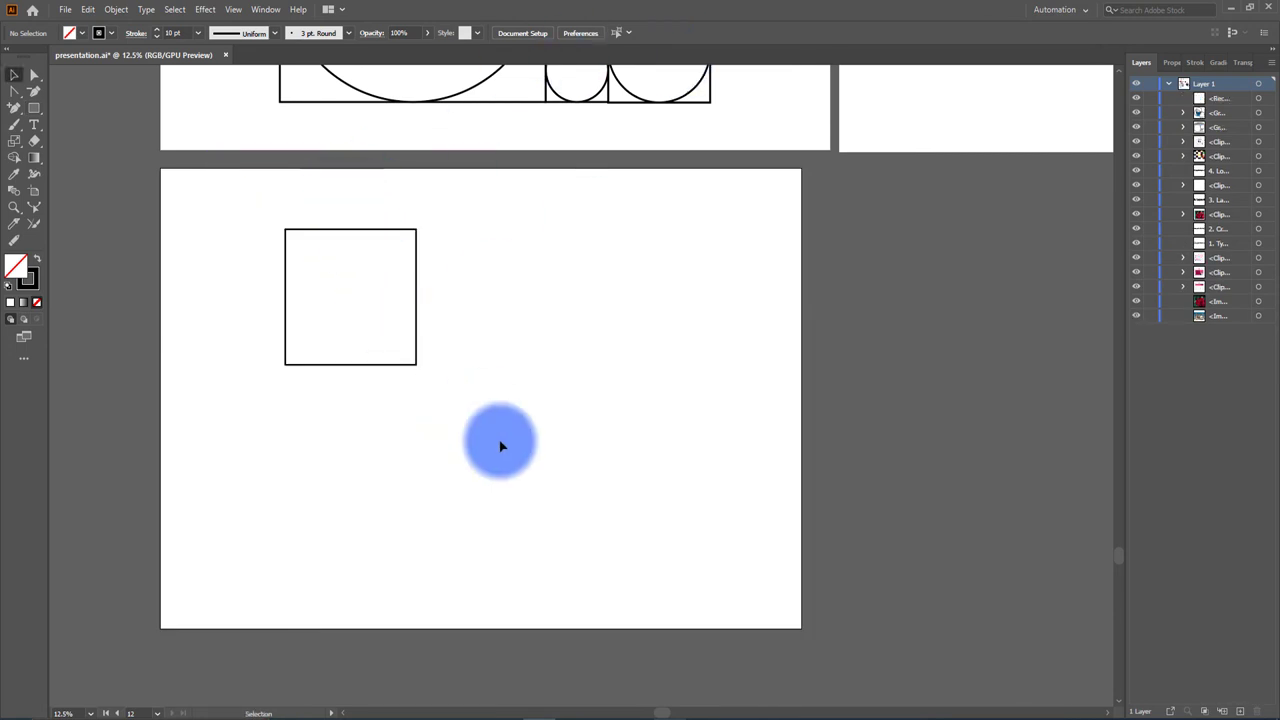
# - Give the square a white fill with a thin black outline
pyautogui.click(36, 259)
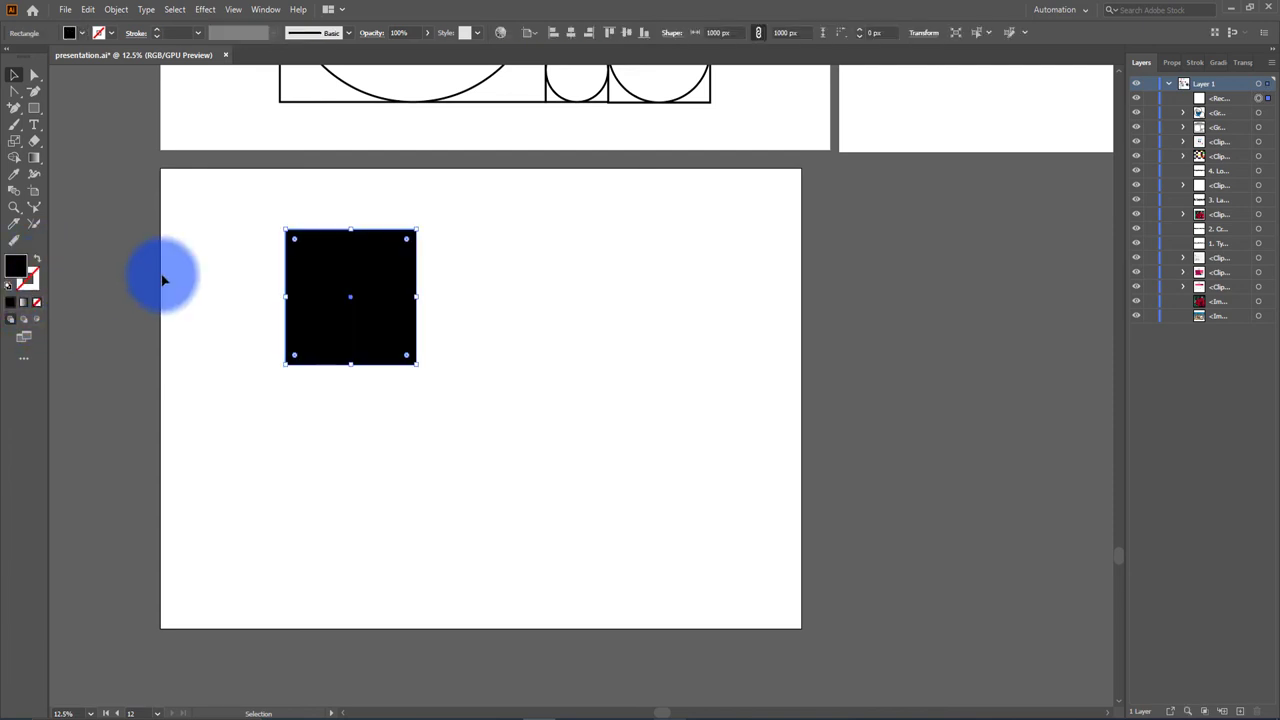
pyautogui.moveTo(351, 328); pyautogui.dragTo(384, 386)
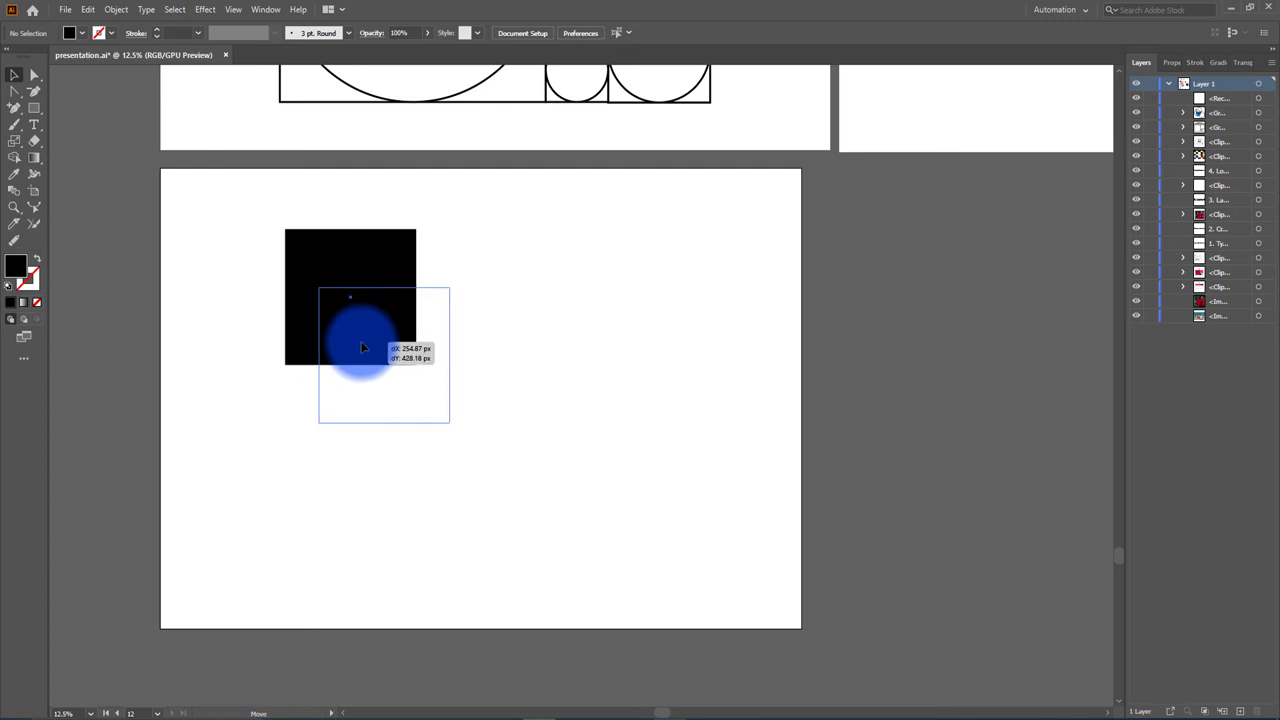
pyautogui.click(36, 259)
pyautogui.doubleClick(10, 278)
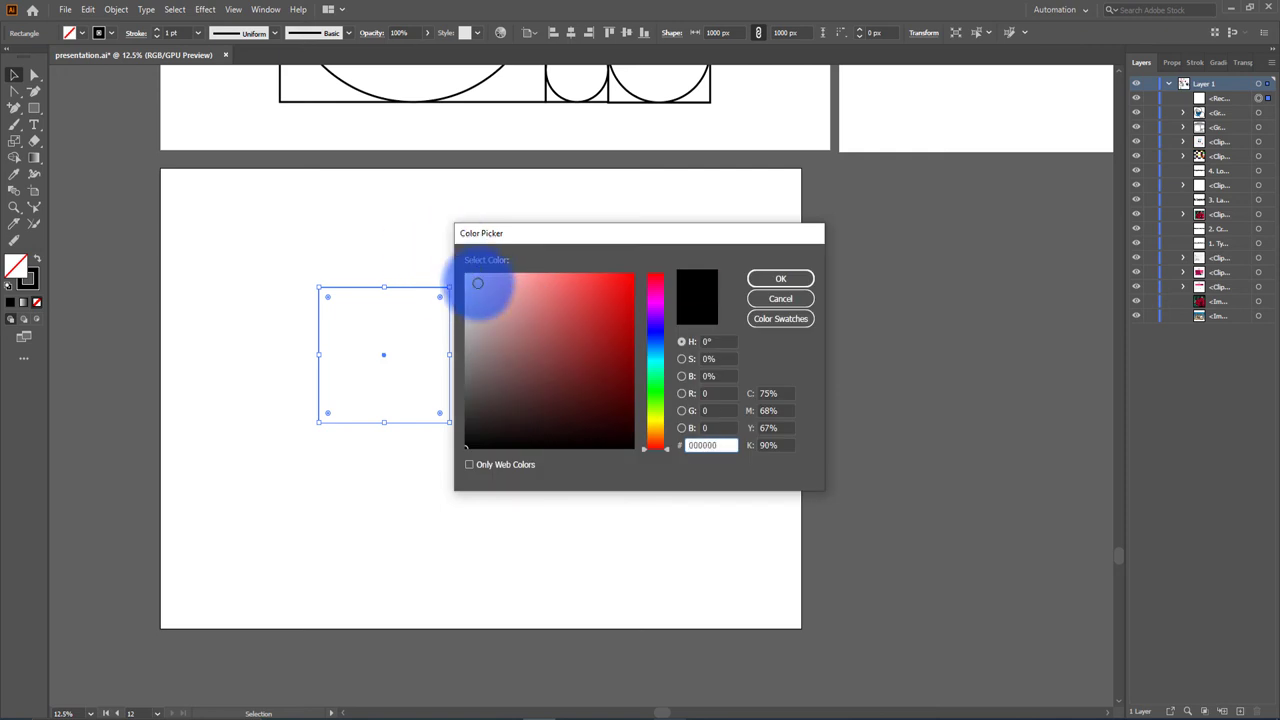
pyautogui.click(466, 274)
pyautogui.click(781, 280)
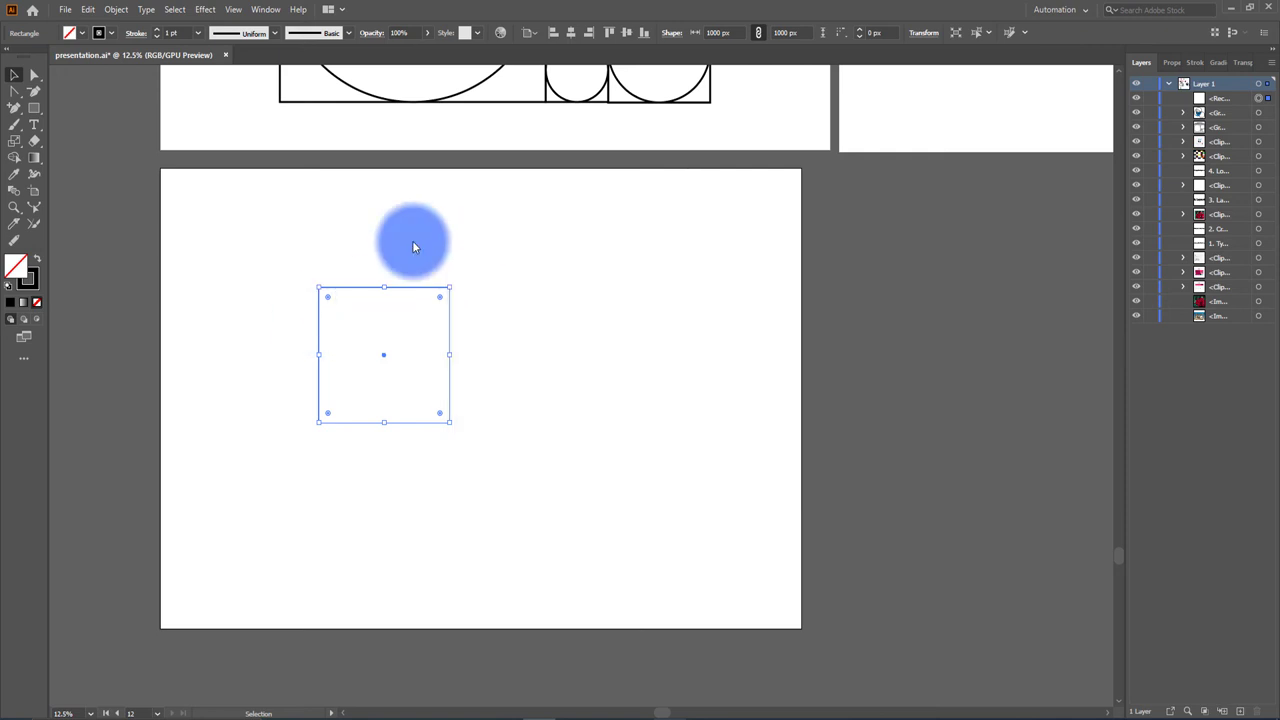
pyautogui.click(484, 343)
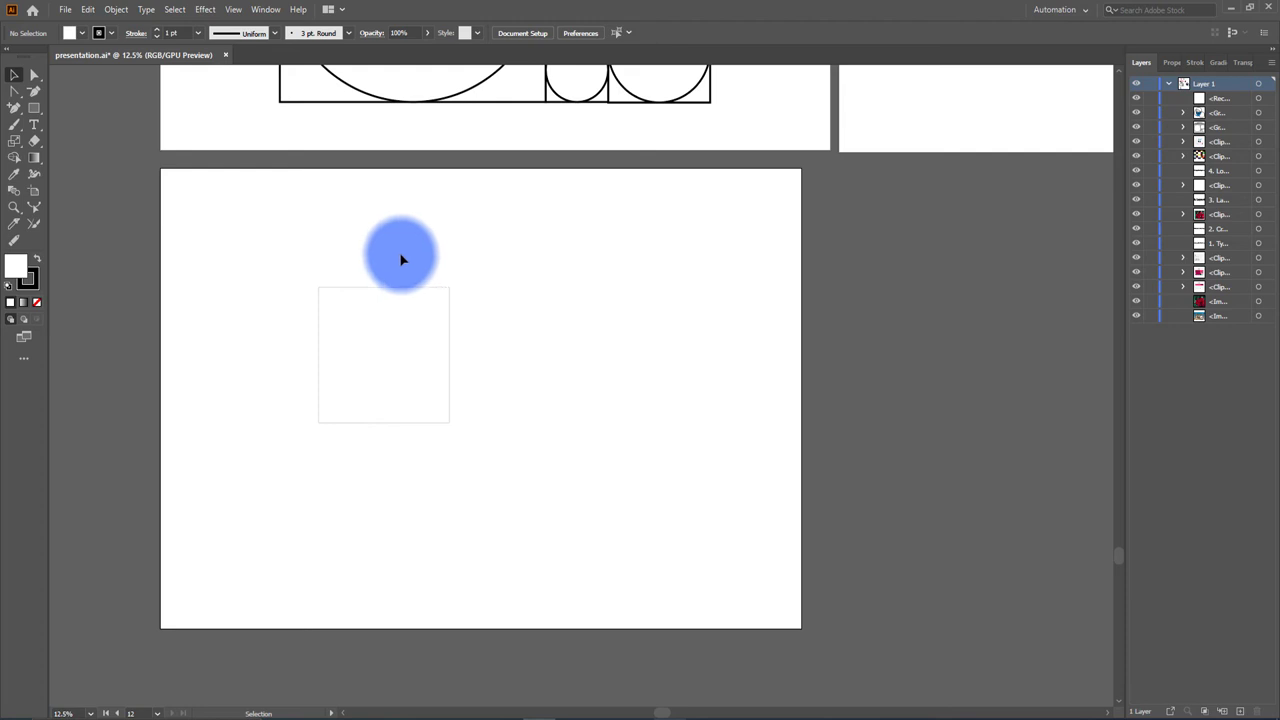
pyautogui.moveTo(403, 257); pyautogui.dragTo(510, 384)
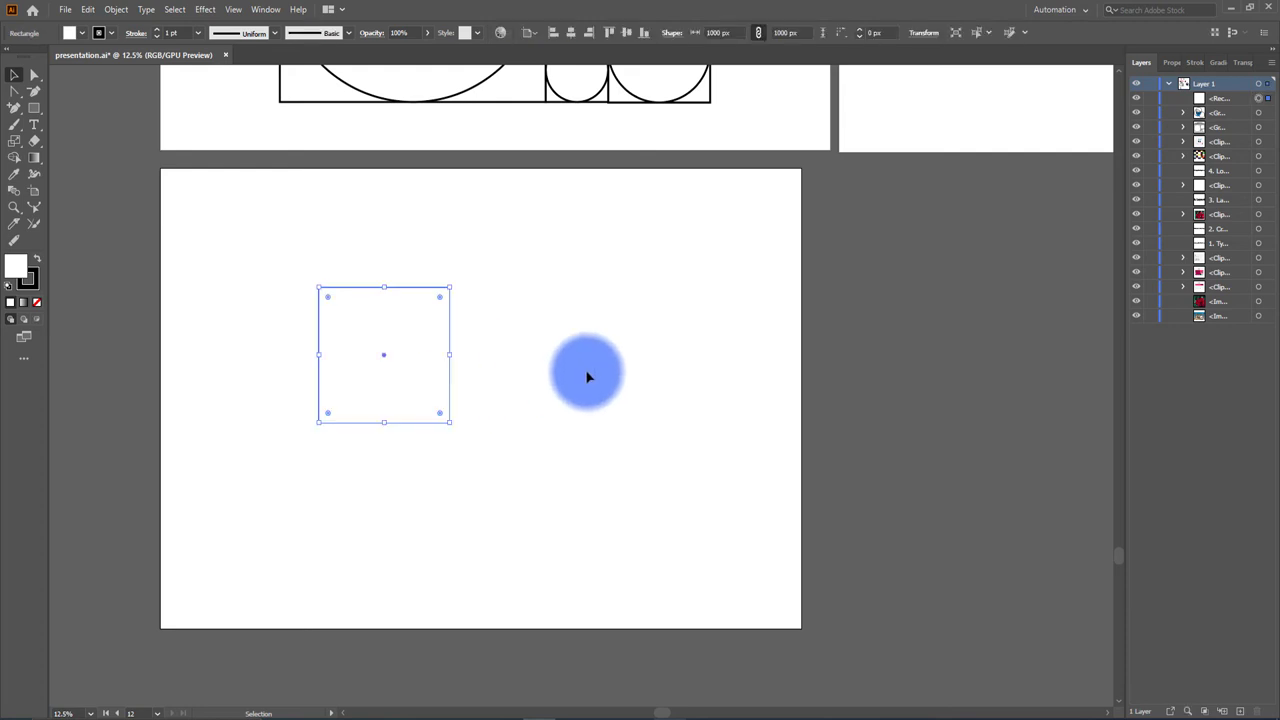
pyautogui.click(375, 241)
# - Divide the square's 1000 px width by 1.618 so it measures 618.047 px per side
pyautogui.moveTo(416, 273); pyautogui.dragTo(457, 366)
pyautogui.click(798, 35)
pyautogui.click(735, 32)
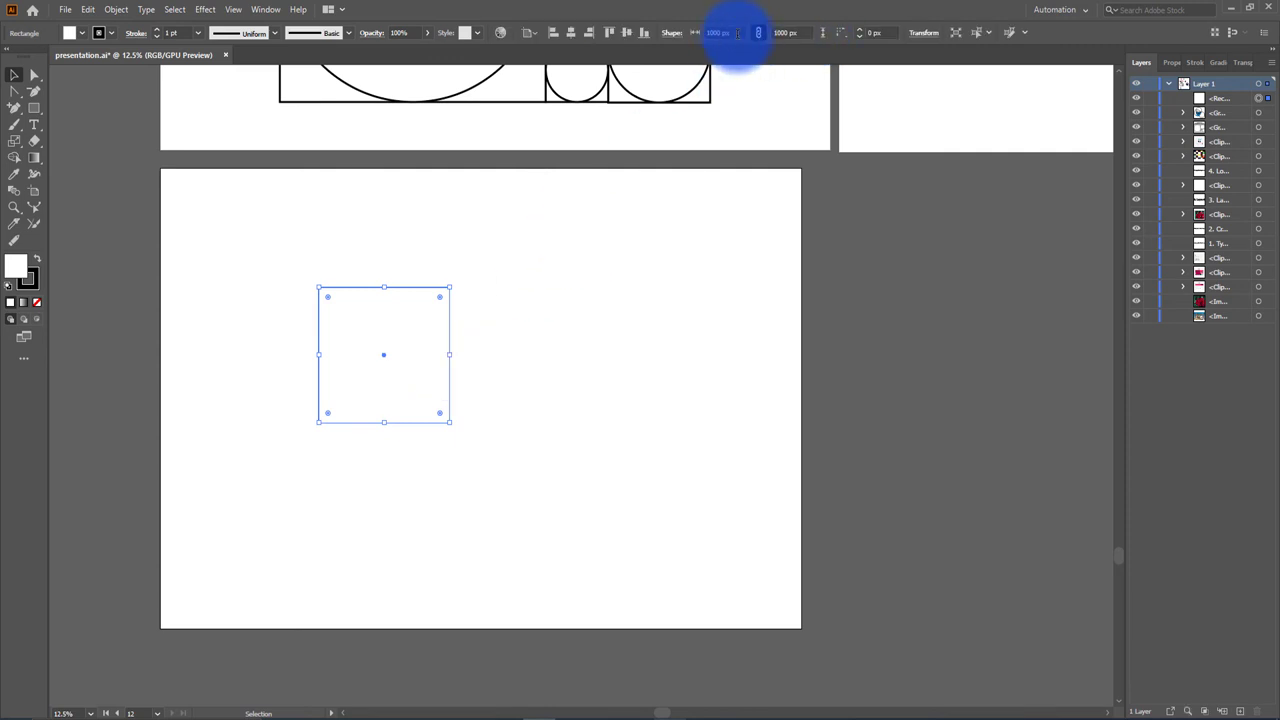
pyautogui.write('/1.618')
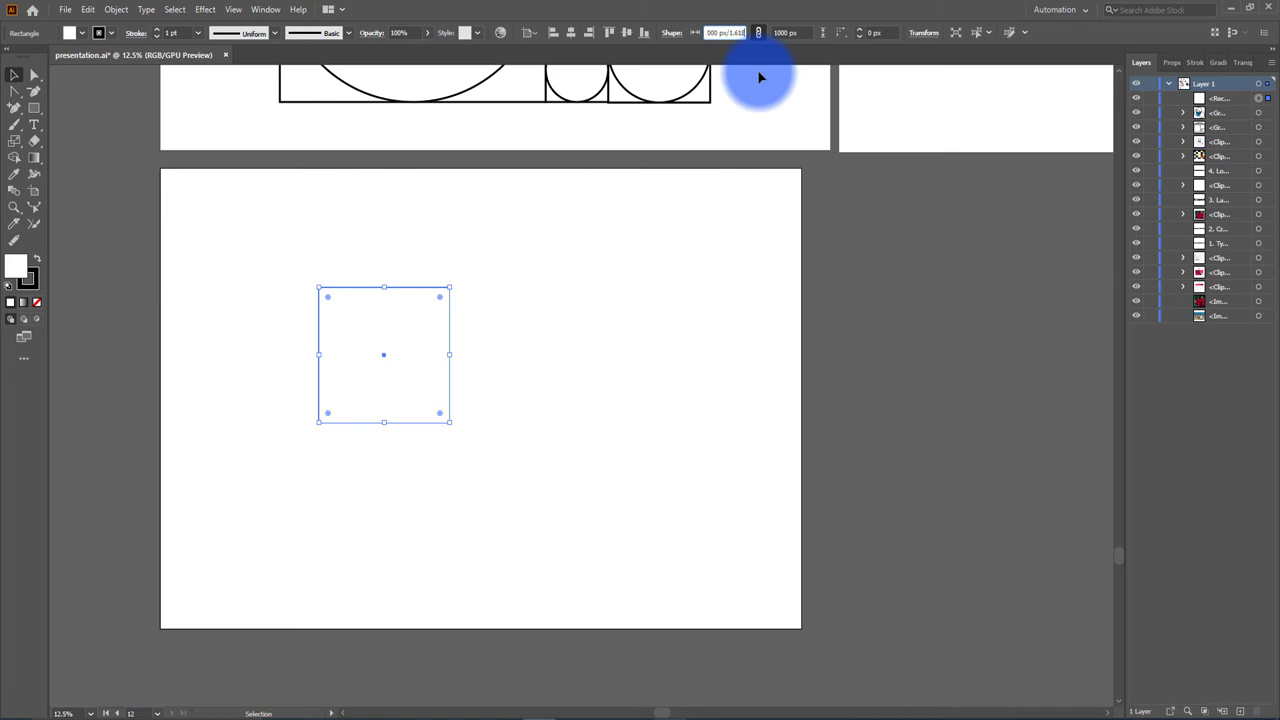
pyautogui.press('Return')
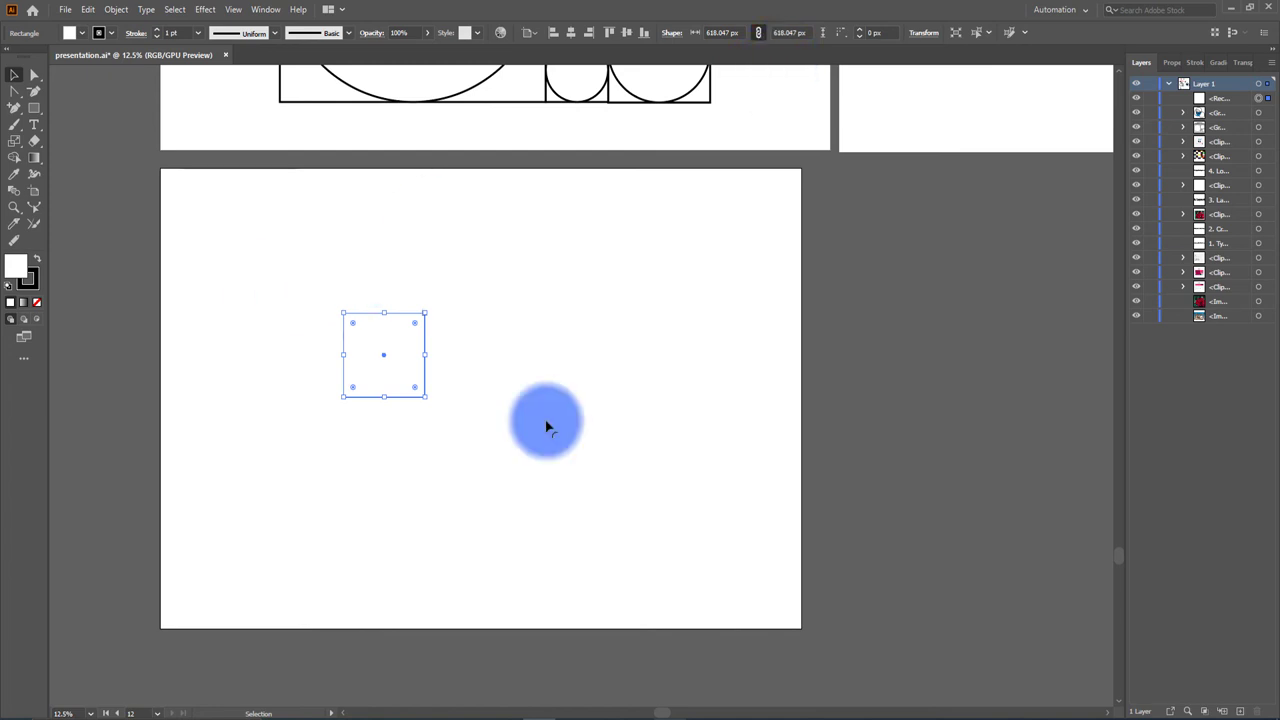
pyautogui.click(546, 427)
pyautogui.moveTo(411, 349); pyautogui.dragTo(492, 347)
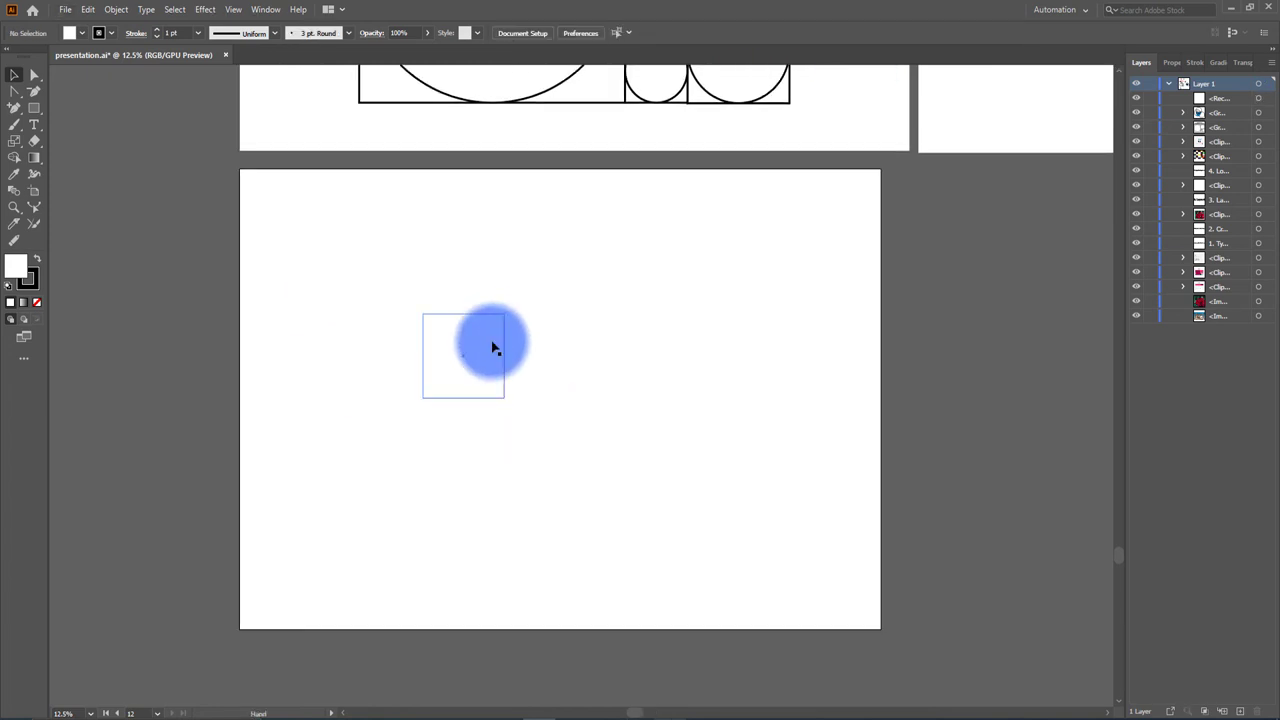
pyautogui.scroll(2, 492, 347)
pyautogui.moveTo(196, 196); pyautogui.dragTo(476, 455)
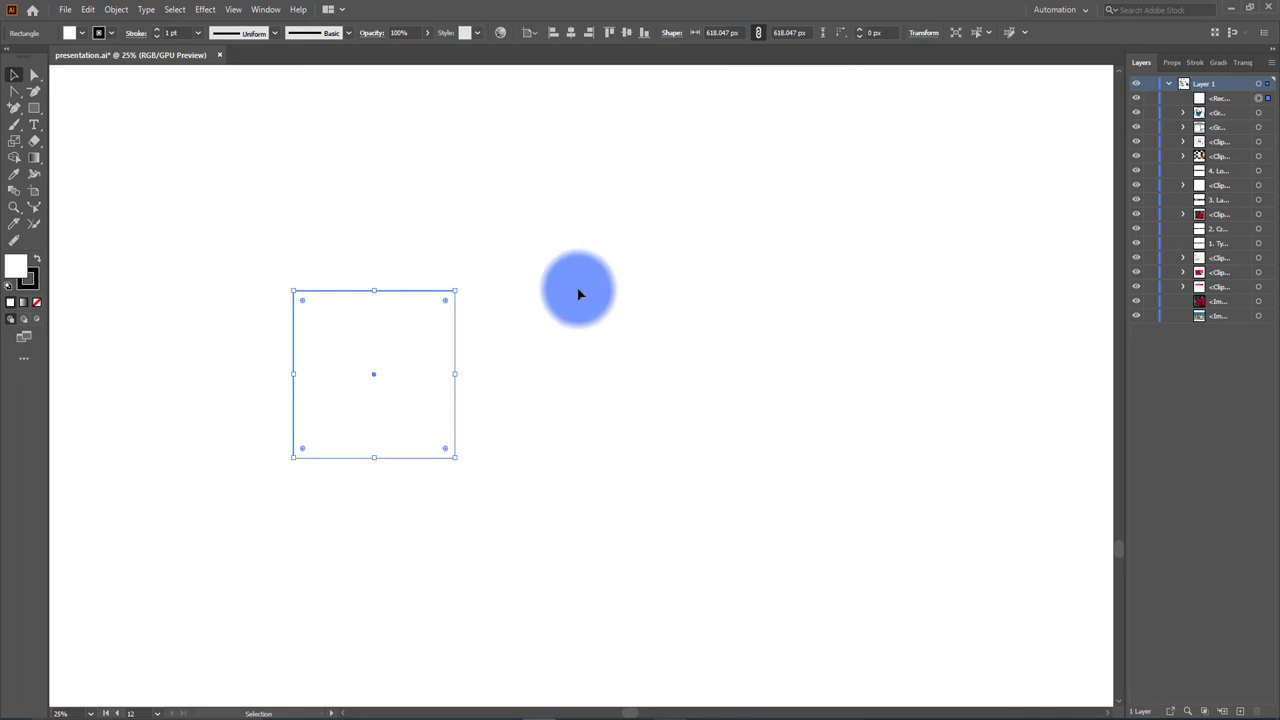
# - Copy the square to its right, shrink it by /1.618, and snap it beside the first
pyautogui.moveTo(388, 393); pyautogui.dragTo(541, 406)
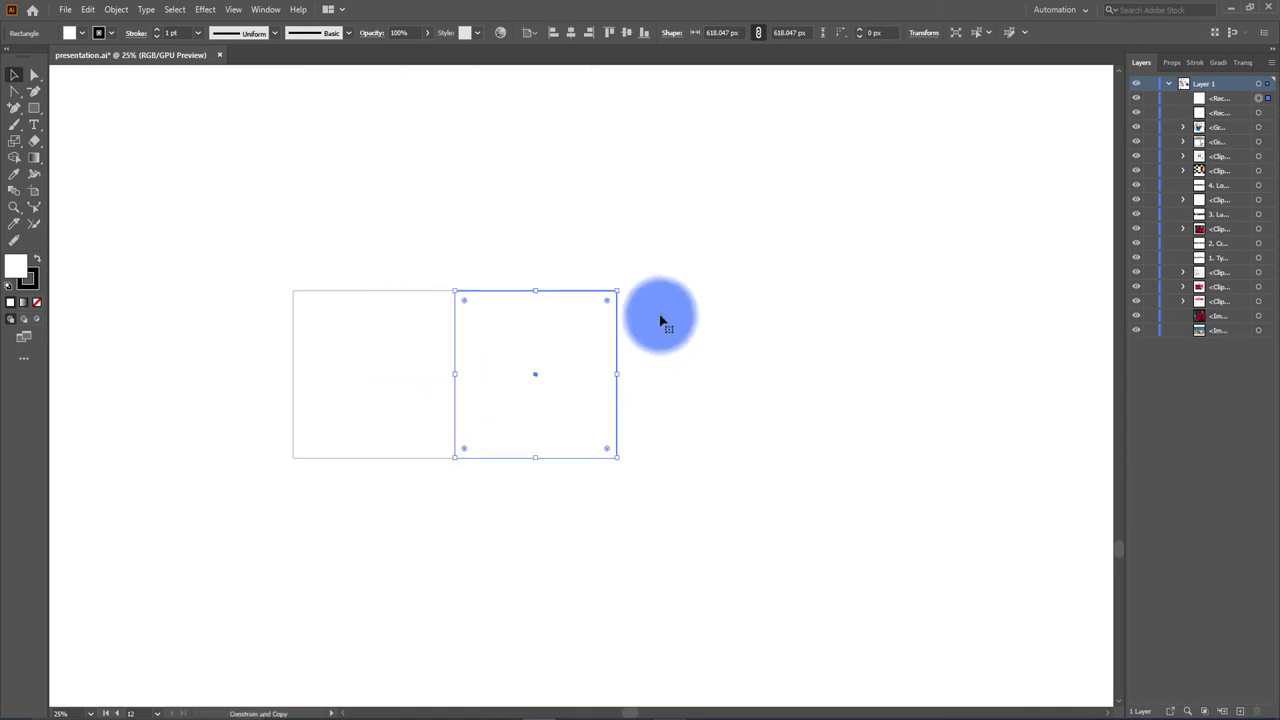
pyautogui.click(744, 35)
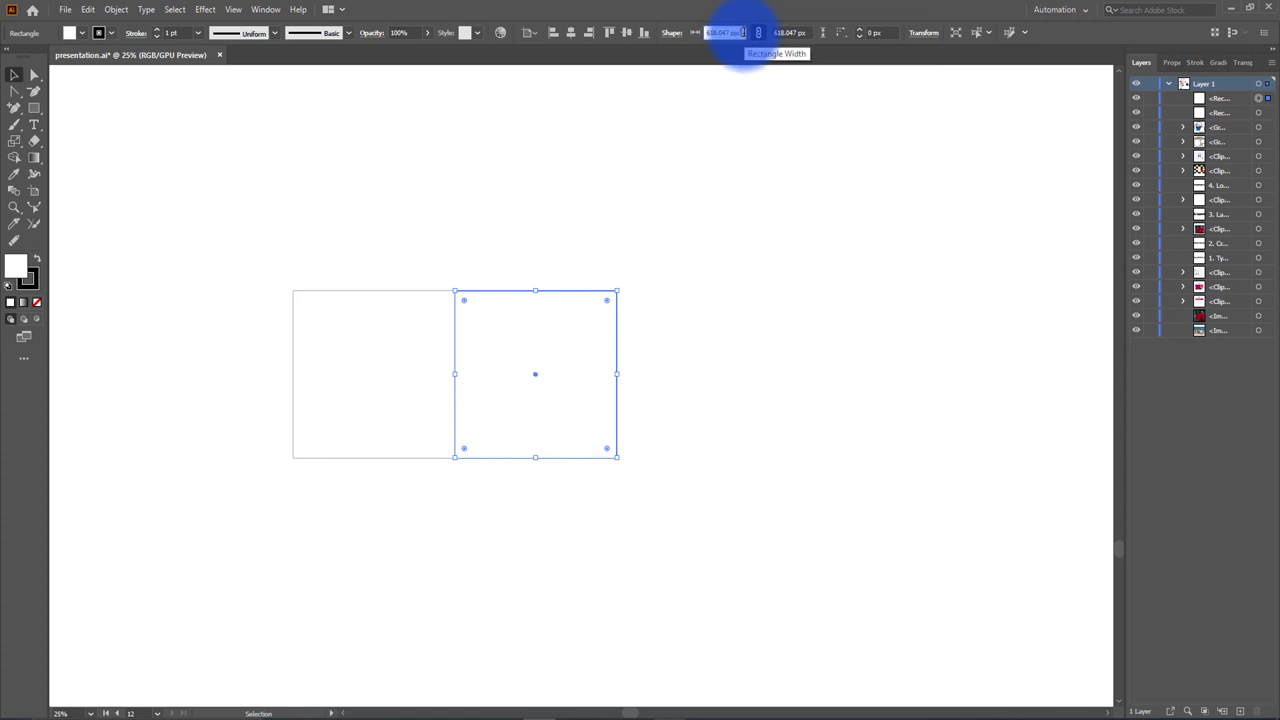
pyautogui.press('End')
pyautogui.write('/1.618')
pyautogui.press('Return')
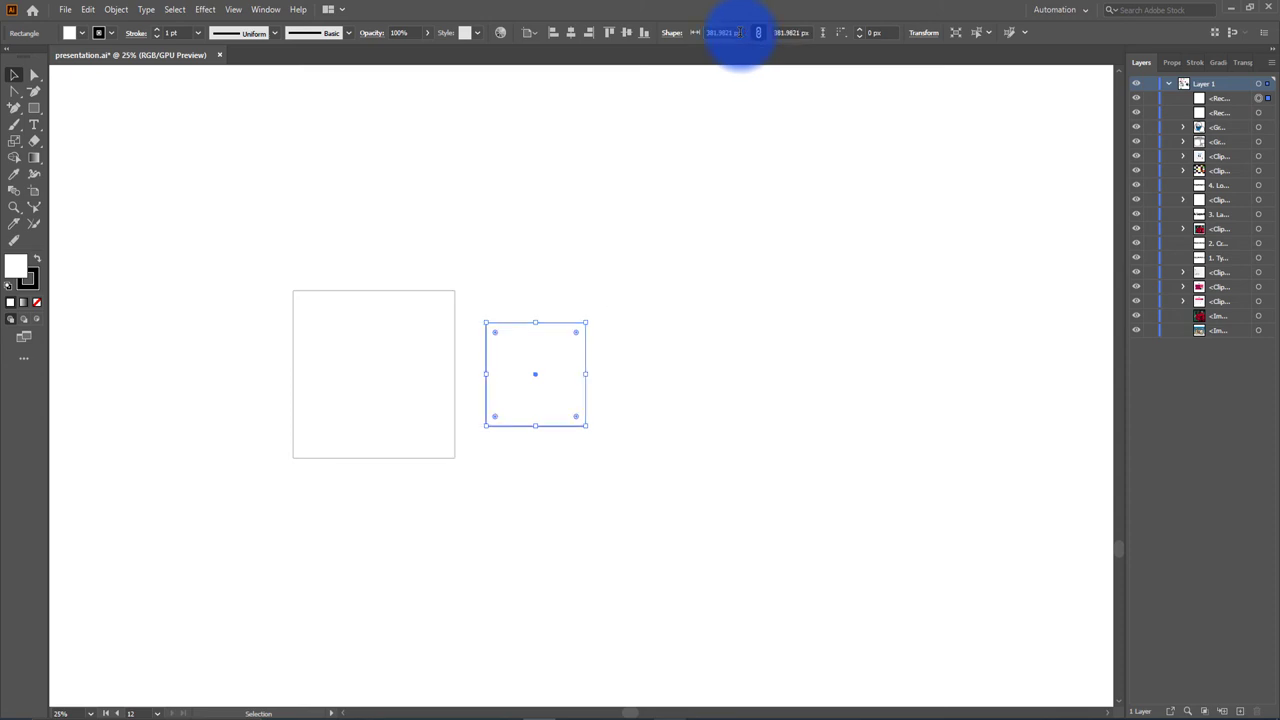
pyautogui.moveTo(542, 370); pyautogui.dragTo(516, 340)
pyautogui.moveTo(514, 421)
pyautogui.mouseDown()
pyautogui.moveTo(531, 489)
pyautogui.moveTo(522, 428)
pyautogui.moveTo(434, 537)
pyautogui.mouseUp()
# - Make the next two copies, each with its width divided by 1.618
pyautogui.click(723, 32)
pyautogui.write('/1.618')
pyautogui.press('Return')
pyautogui.hotkey('ctrl', '=')
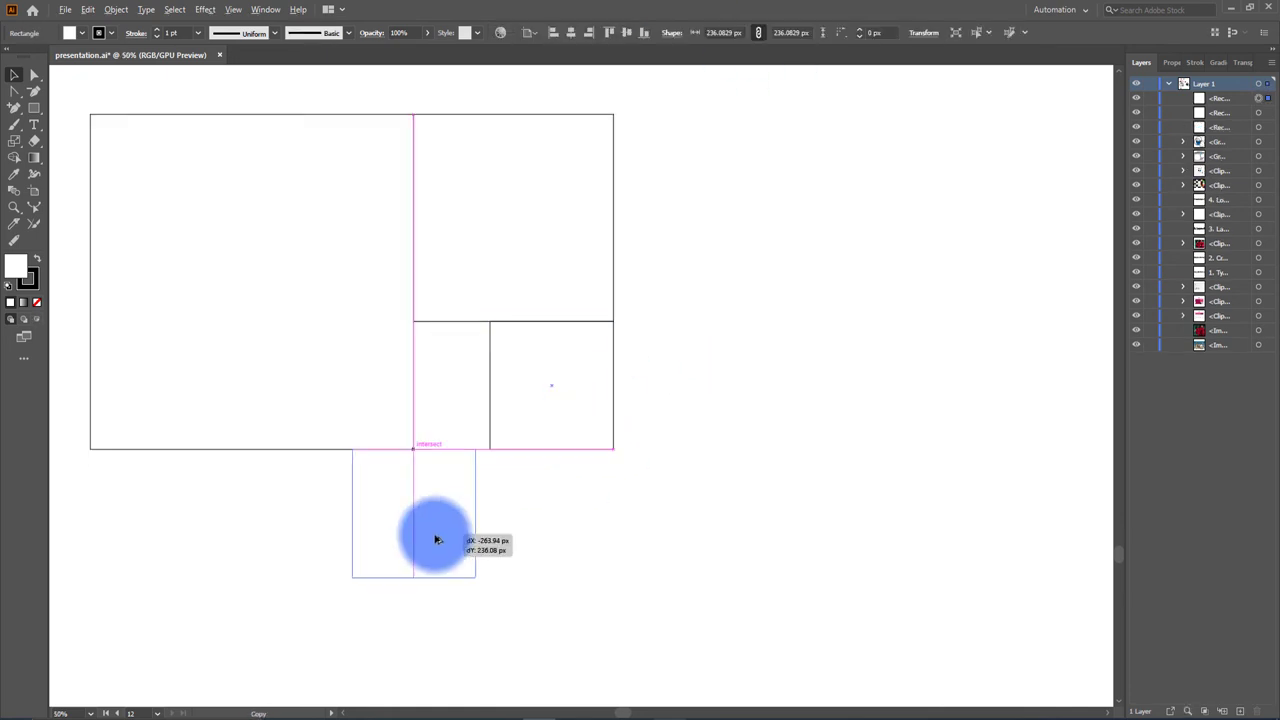
pyautogui.click(723, 32)
pyautogui.write('/1.618')
pyautogui.press('Return')
# - Shrink the smallest squares by /1.618 and place them along the column line
pyautogui.moveTo(480, 461); pyautogui.dragTo(476, 383)
pyautogui.write('/1.618')
pyautogui.press('Return')
pyautogui.moveTo(469, 337)
pyautogui.mouseDown()
pyautogui.moveTo(436, 352)
pyautogui.moveTo(433, 339)
pyautogui.mouseUp()
pyautogui.click(723, 32)
pyautogui.write('/1.618')
pyautogui.press('Return')
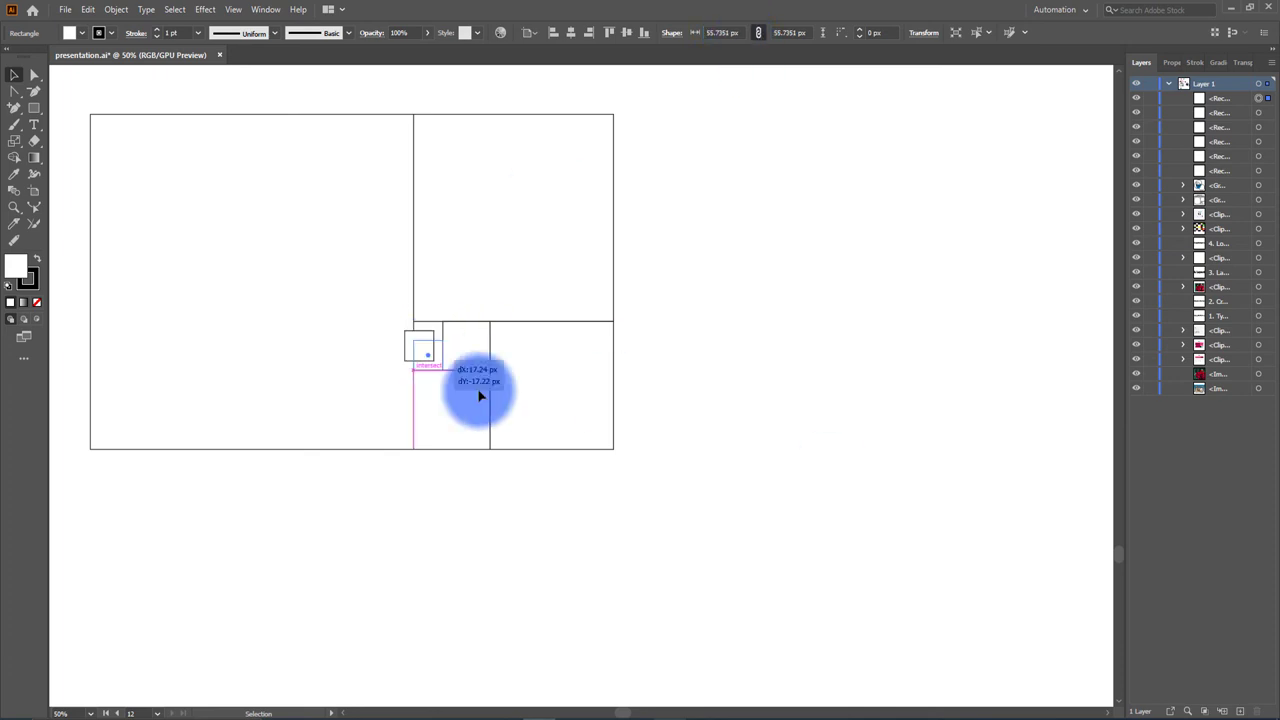
# - Select all the golden-ratio squares and paste copies directly in front of them
pyautogui.hotkey('ctrl', 'shift', 'a')
pyautogui.hotkey('ctrl', '-')
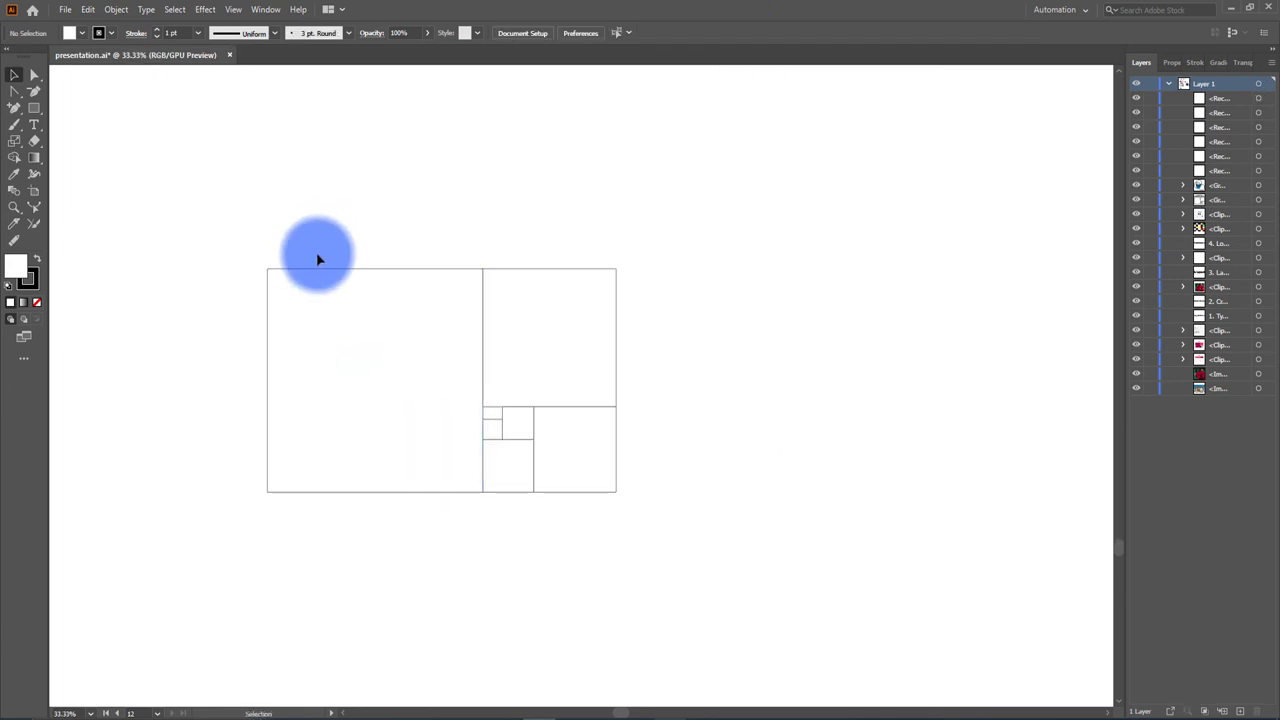
pyautogui.moveTo(261, 233); pyautogui.dragTo(697, 556)
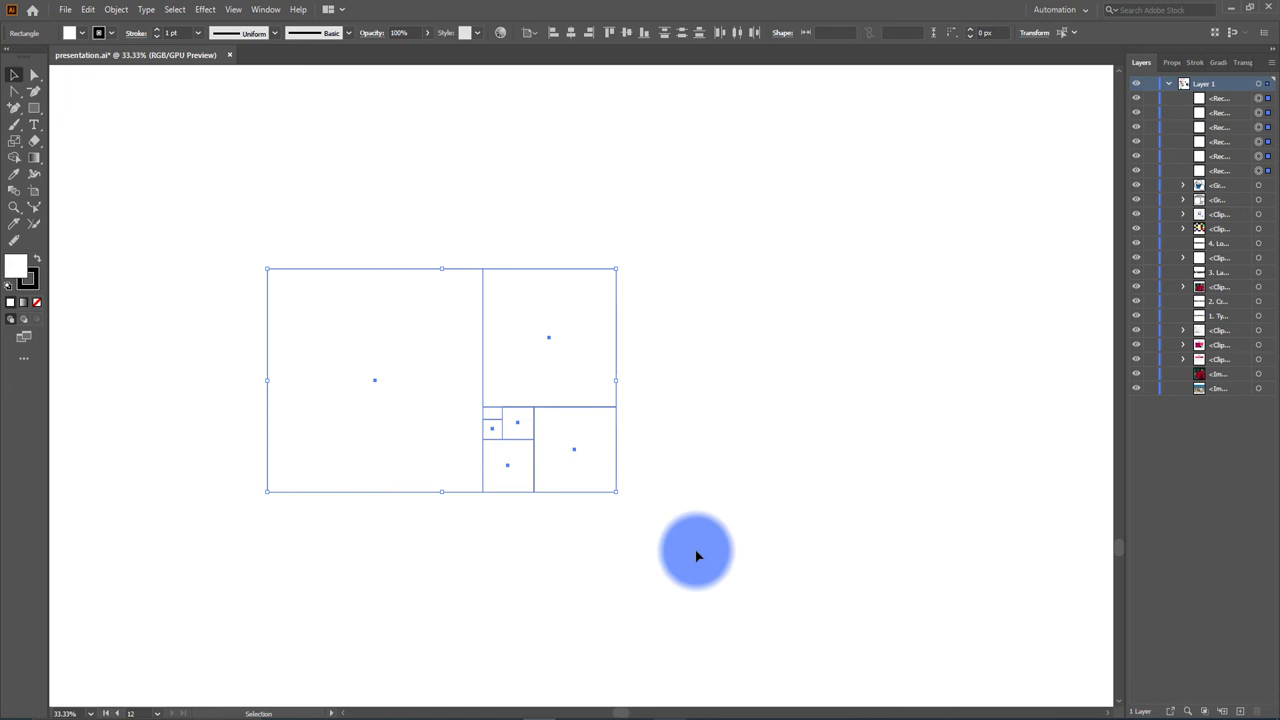
pyautogui.click(233, 277)
pyautogui.moveTo(233, 277); pyautogui.dragTo(700, 622)
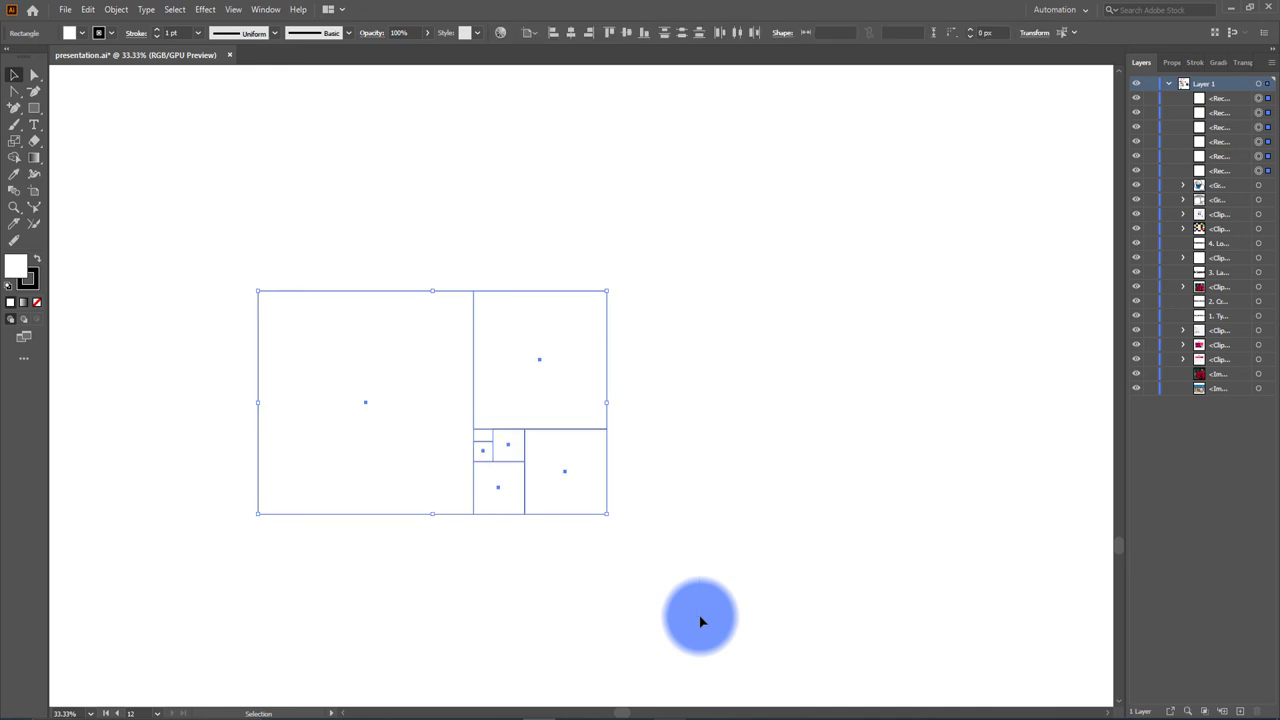
pyautogui.hotkey('ctrl', 'c')
pyautogui.hotkey('ctrl', 'f')
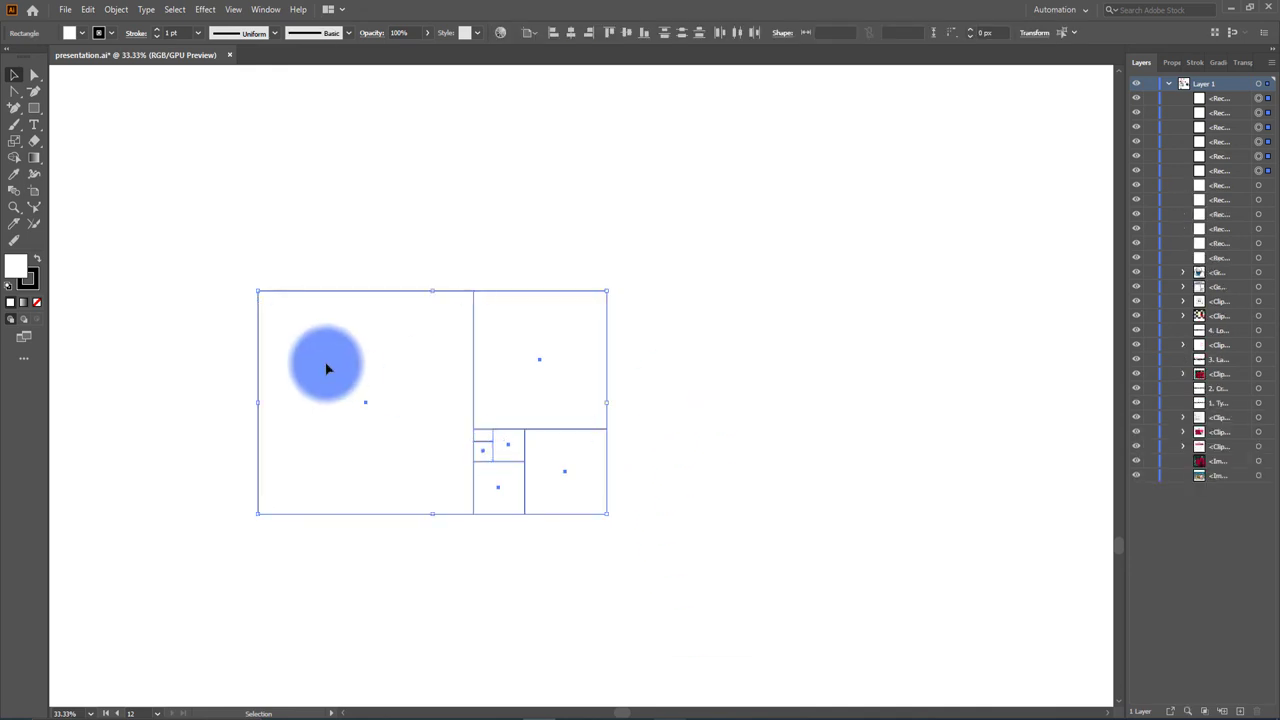
pyautogui.hotkey('ctrl', 'shift', 'a')
# - Round the large left, top-right and bottom-right square copies into inscribed circles
pyautogui.click(266, 312)
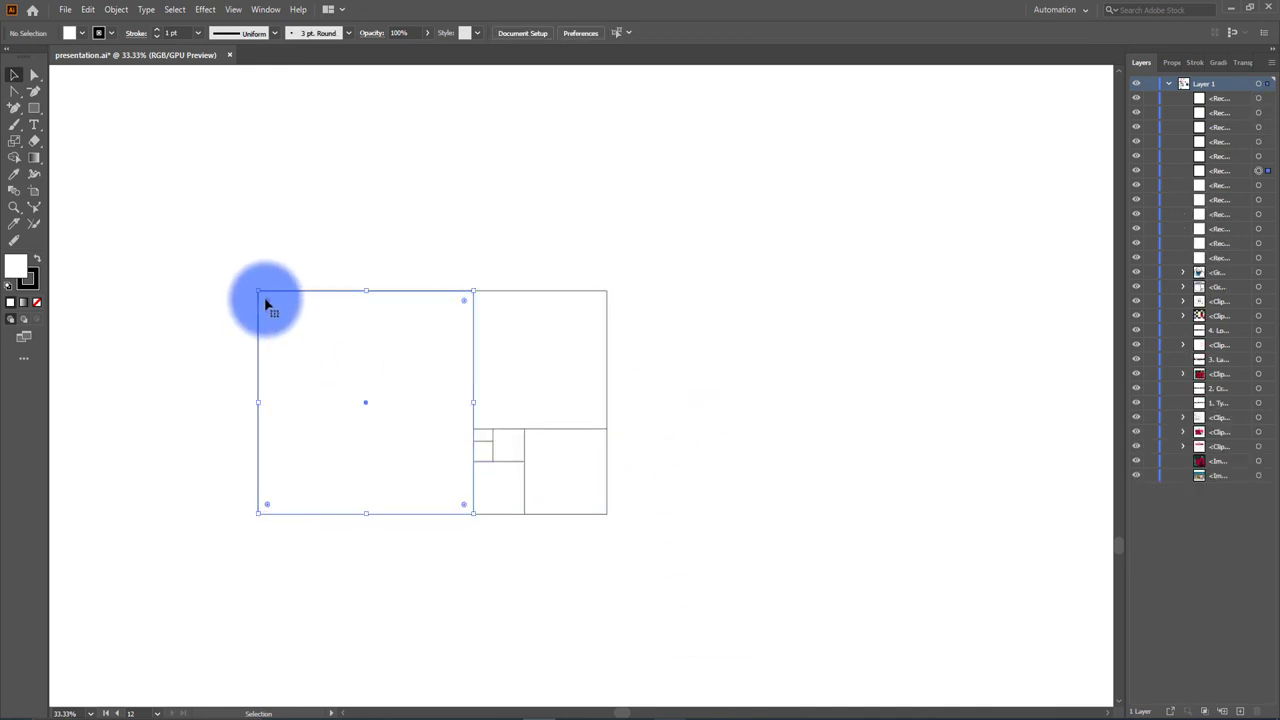
pyautogui.keyDown('alt'); pyautogui.scroll(2, 270, 316); pyautogui.keyUp('alt')
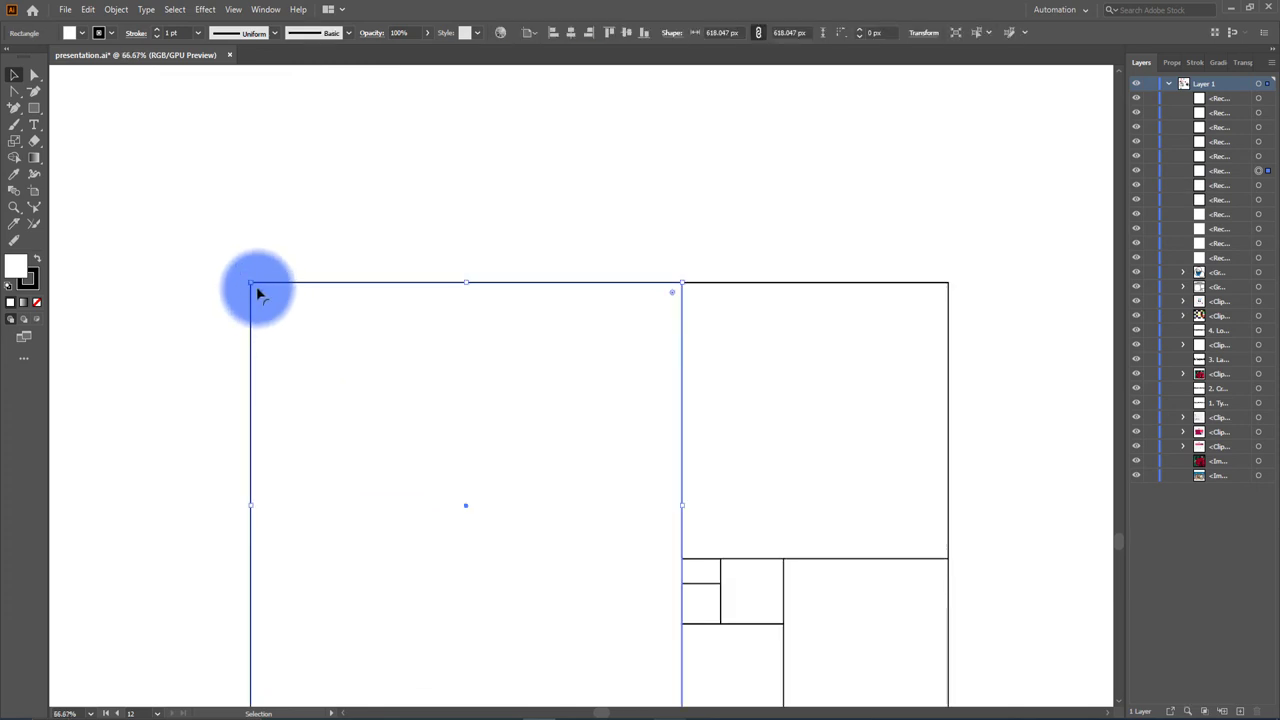
pyautogui.click(612, 218)
pyautogui.moveTo(620, 214); pyautogui.dragTo(654, 260)
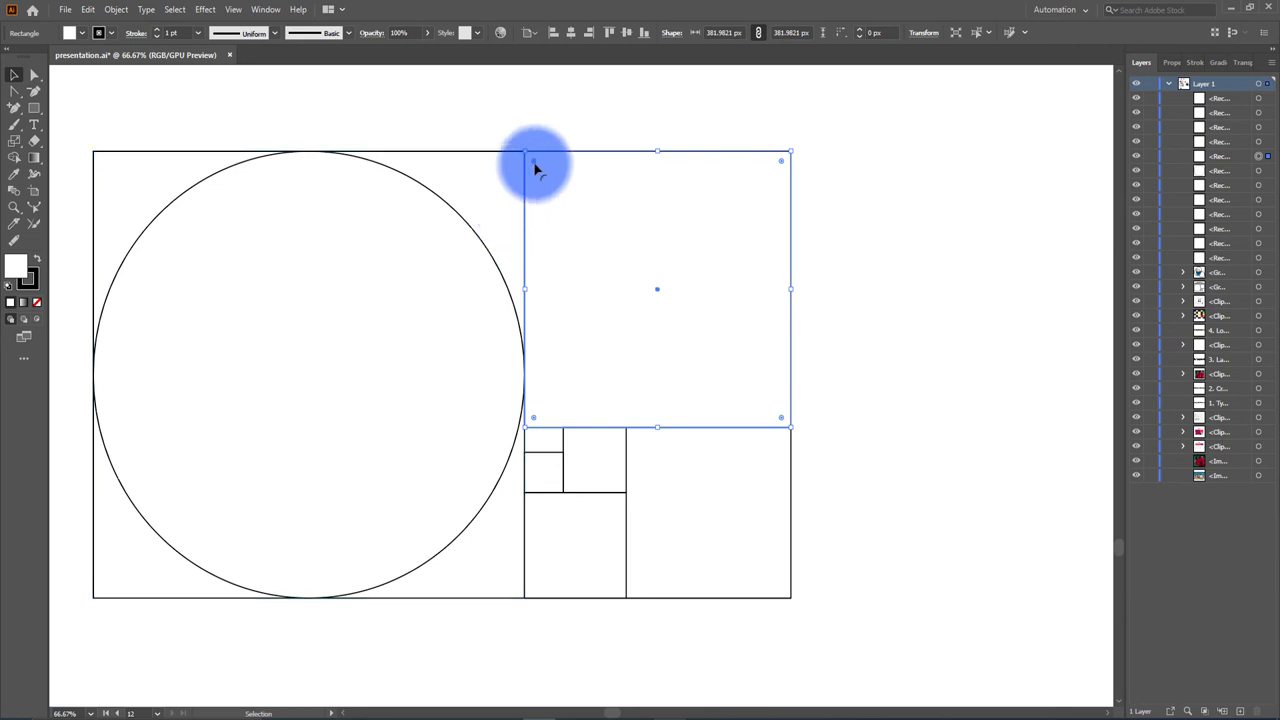
pyautogui.moveTo(533, 161); pyautogui.dragTo(860, 432)
pyautogui.click(709, 523)
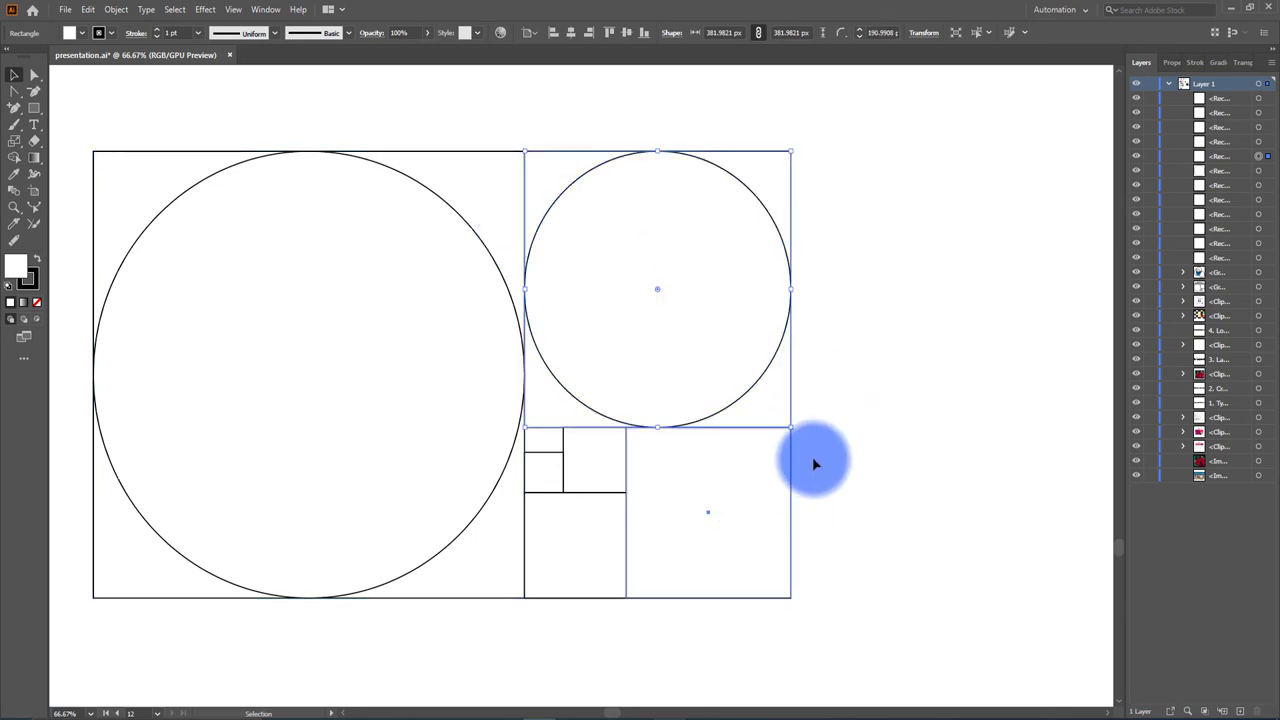
pyautogui.moveTo(783, 438)
pyautogui.mouseDown()
pyautogui.moveTo(524, 645)
pyautogui.moveTo(580, 577)
pyautogui.mouseUp()
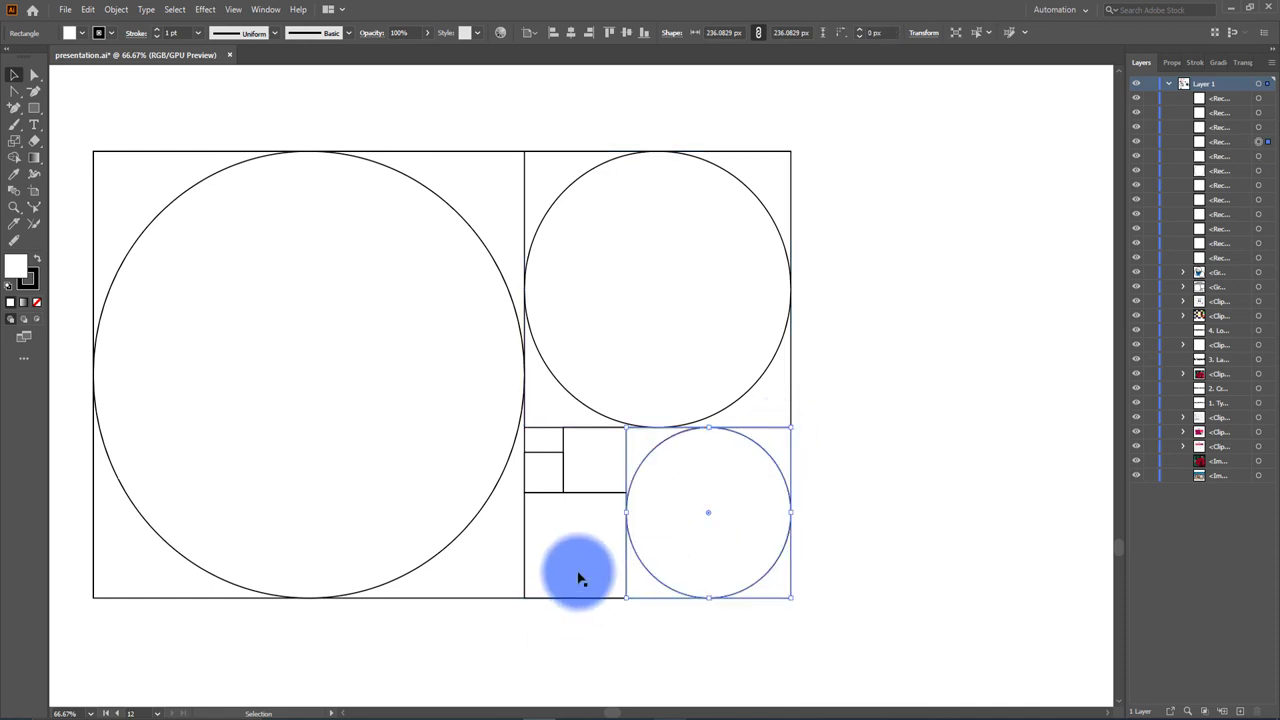
# - Round the three smallest squares into circles, then zoom out and select the whole grid
pyautogui.click(619, 505)
pyautogui.moveTo(619, 505); pyautogui.dragTo(466, 686)
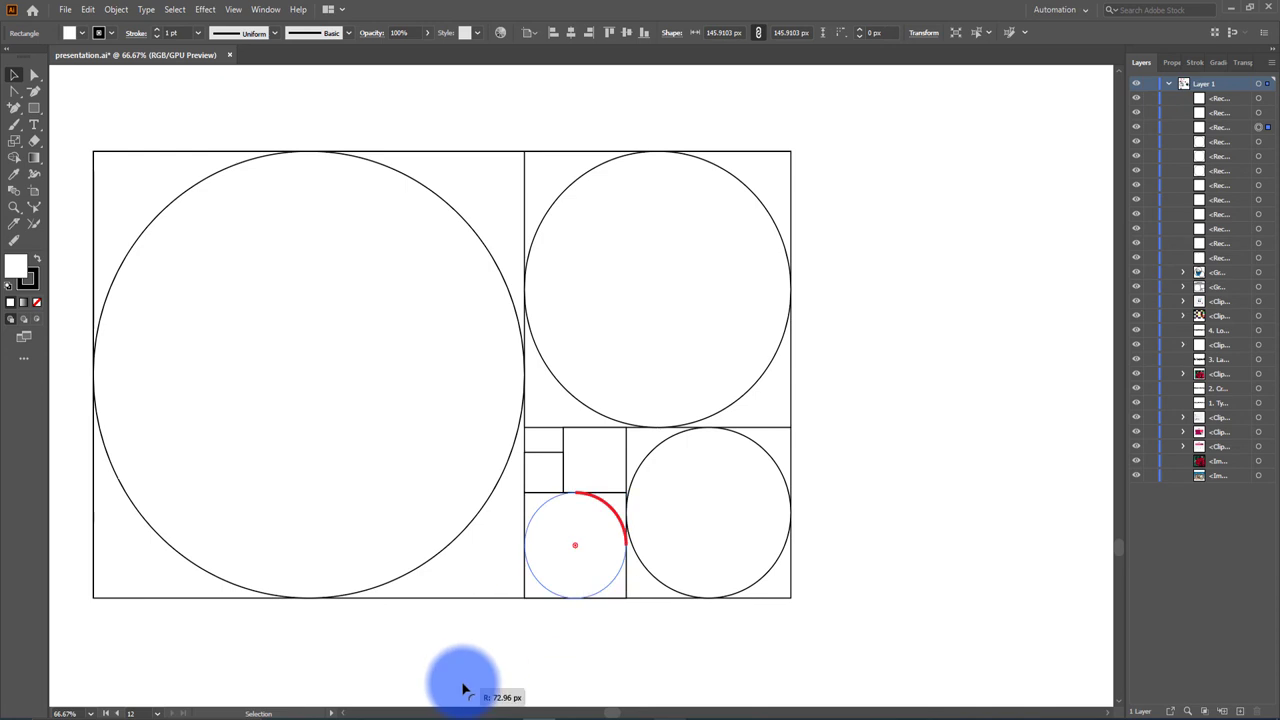
pyautogui.click(614, 452)
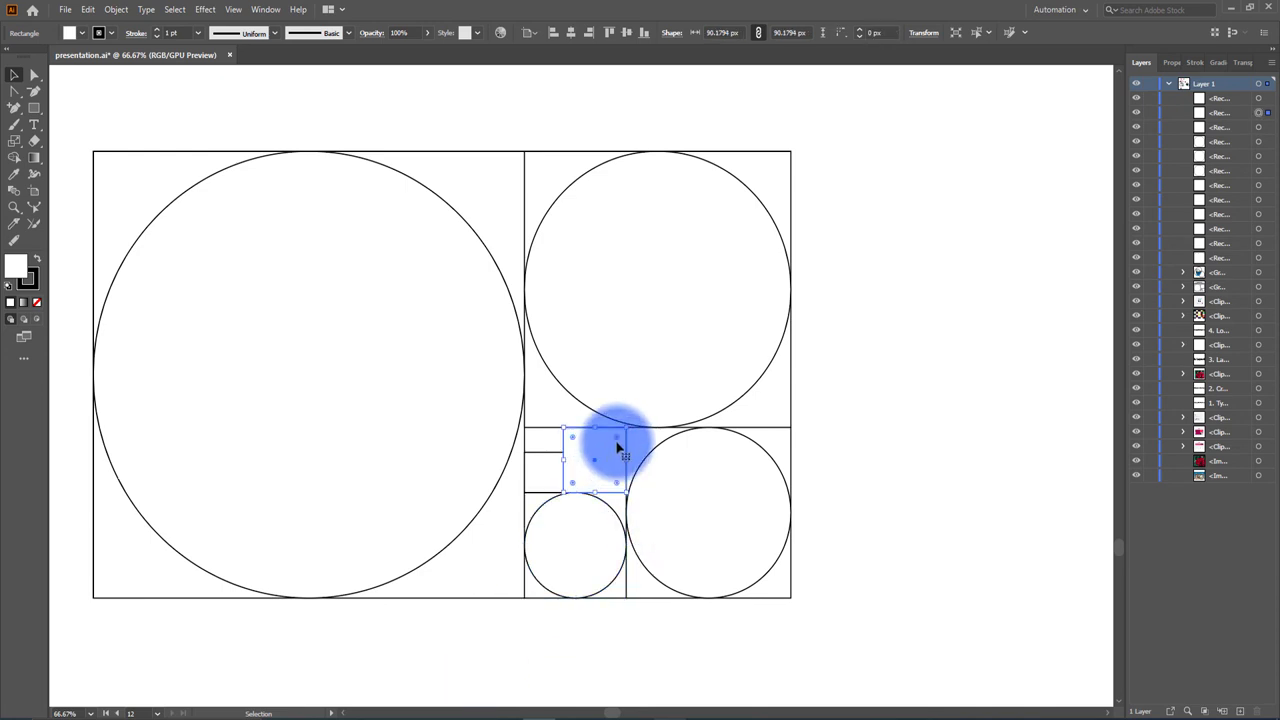
pyautogui.moveTo(617, 449); pyautogui.dragTo(546, 483)
pyautogui.click(556, 467)
pyautogui.moveTo(556, 467); pyautogui.dragTo(374, 591)
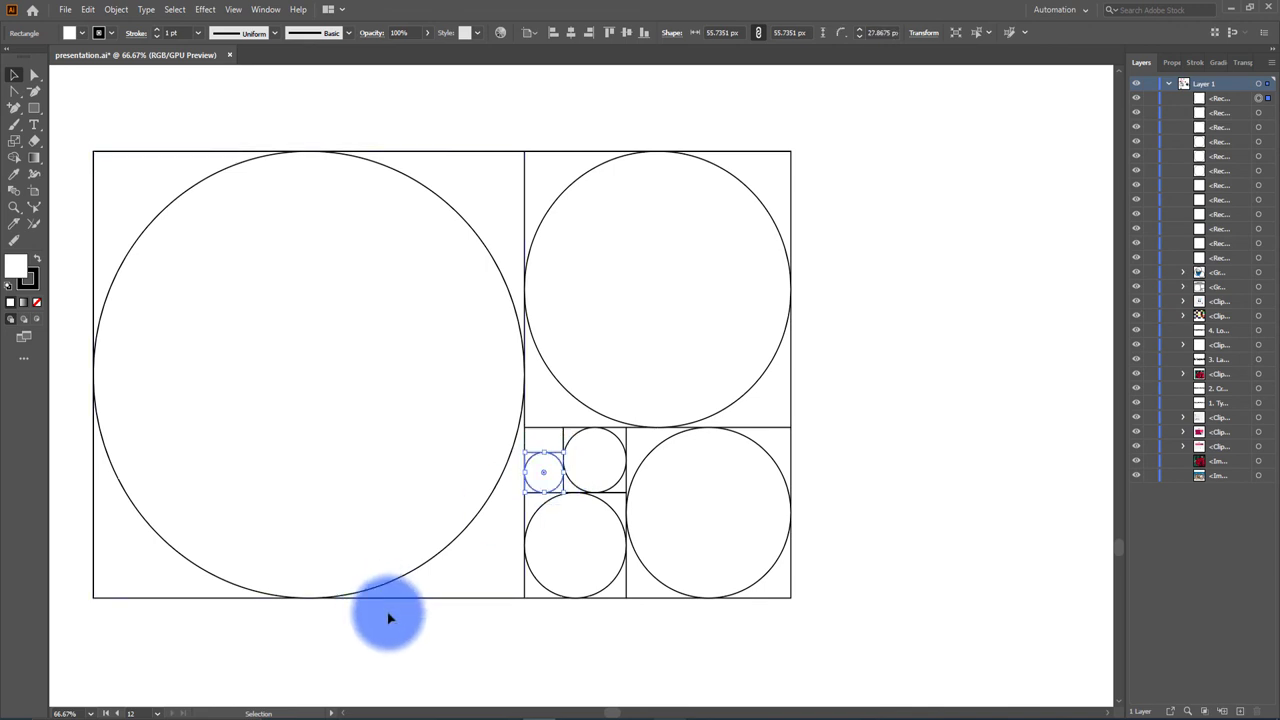
pyautogui.hotkey('ctrl', '-')
pyautogui.hotkey('ctrl', '-')
pyautogui.hotkey('ctrl', '-')
pyautogui.moveTo(240, 377); pyautogui.dragTo(609, 600)
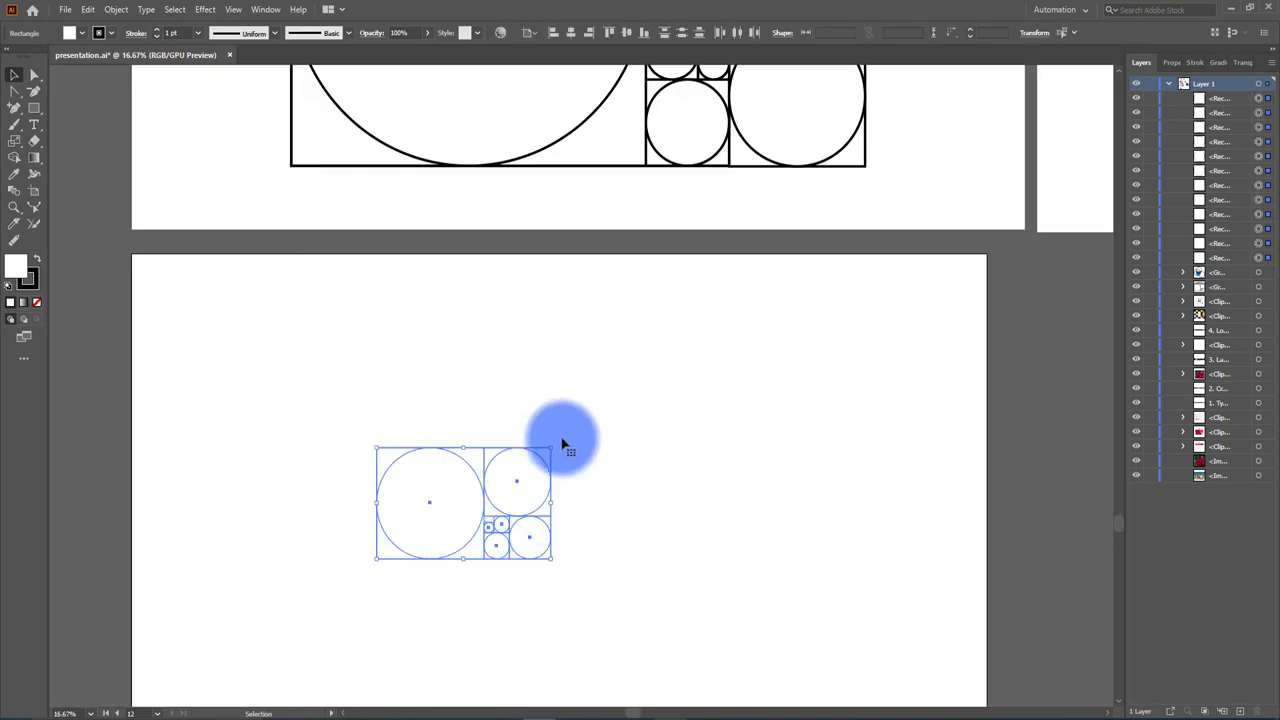
pyautogui.moveTo(551, 448); pyautogui.dragTo(763, 350)
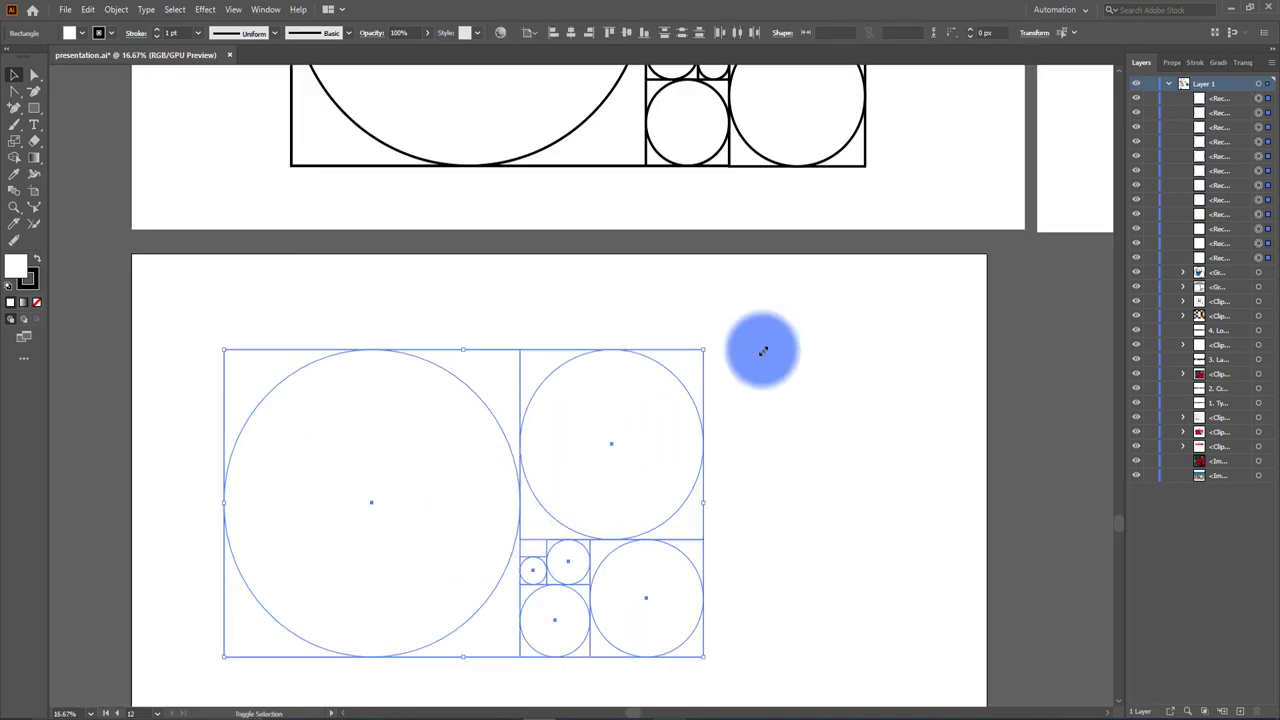
pyautogui.hotkey('ctrl', '-')
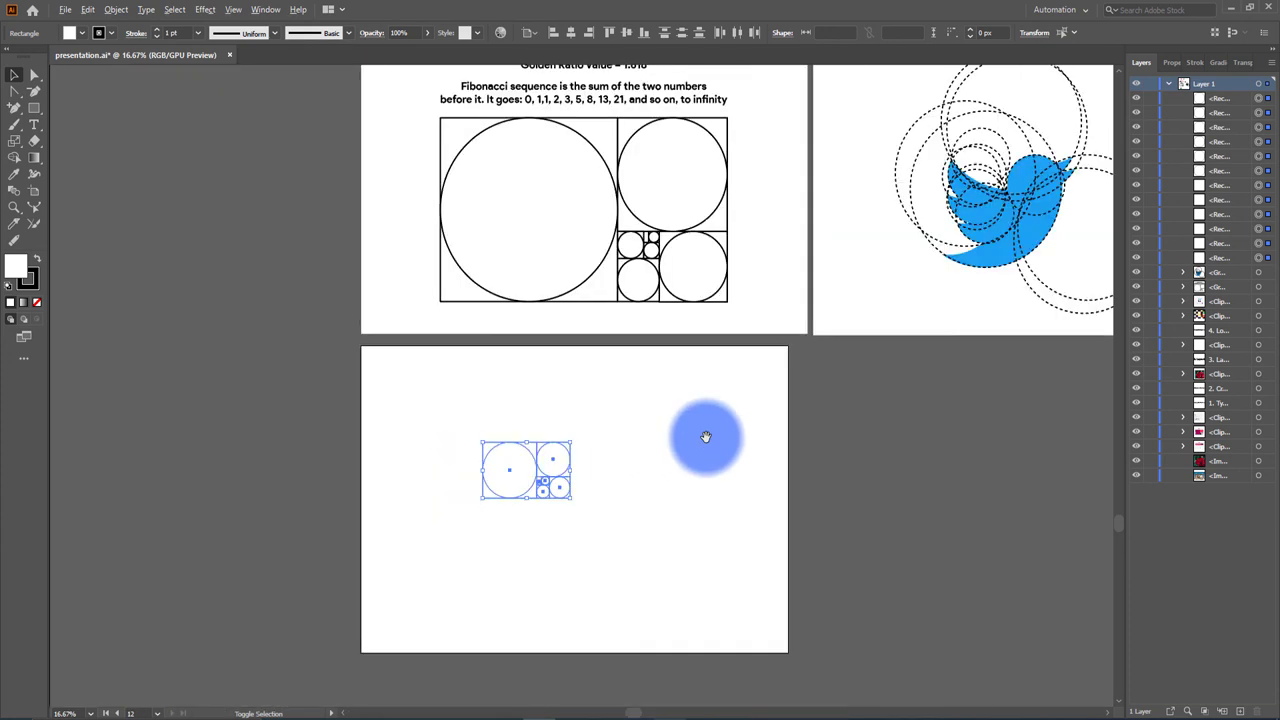
pyautogui.hscroll(5, 450, 428)
pyautogui.scroll(-1, 563, 391)
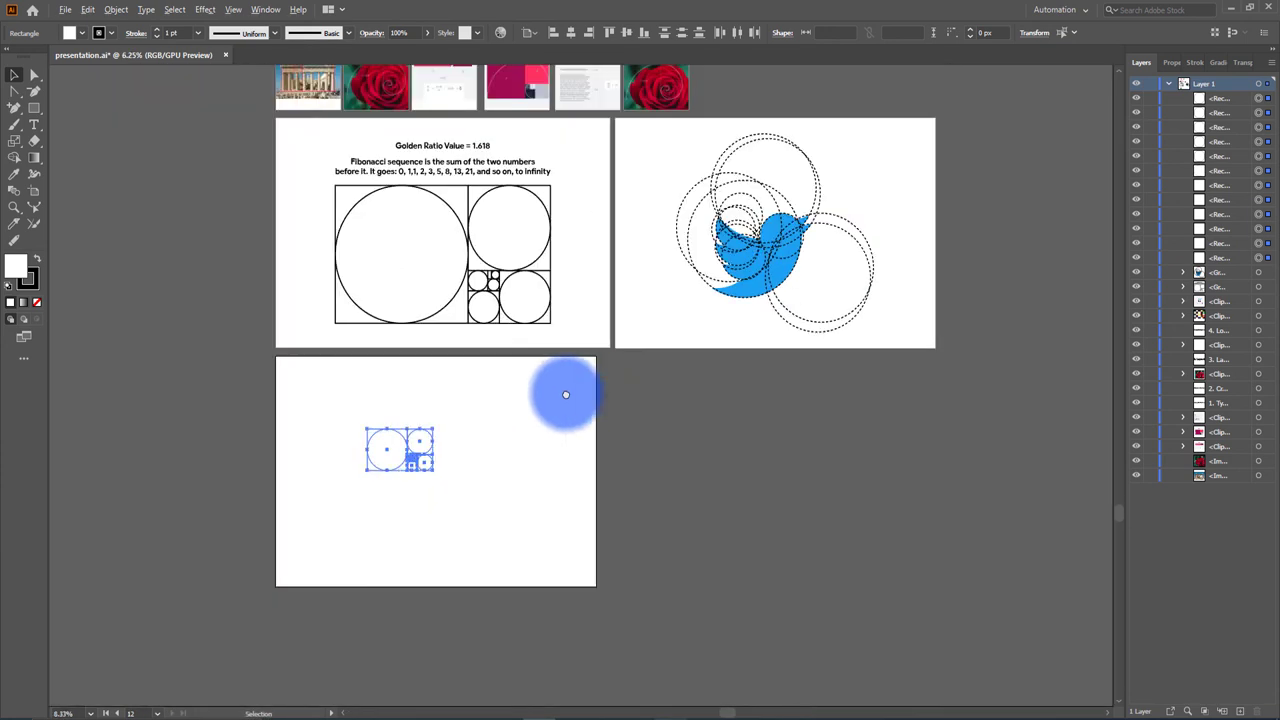
pyautogui.scroll(3, 360, 423)
pyautogui.scroll(2, 665, 462)
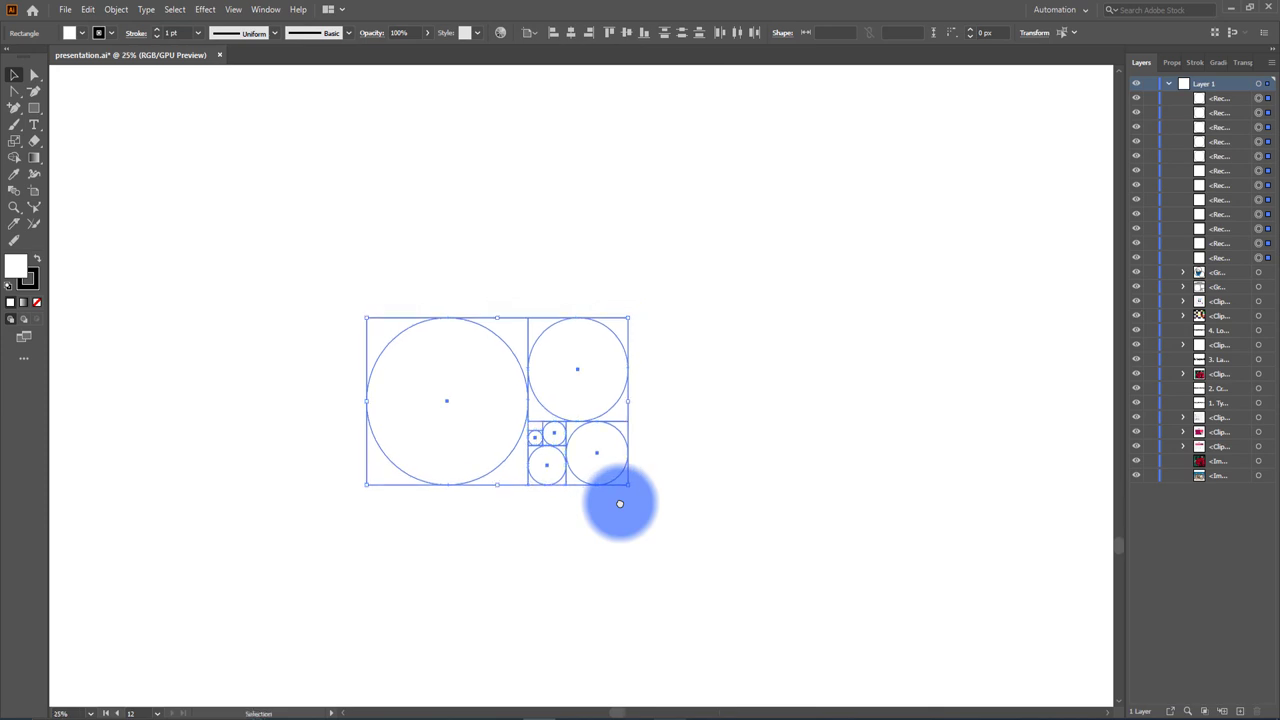
# - Inspect the Twitter bird's circle construction, then pan to the golden-ratio example artboards
pyautogui.moveTo(711, 466)
pyautogui.mouseDown()
pyautogui.moveTo(609, 403)
pyautogui.moveTo(241, 584)
pyautogui.moveTo(301, 452)
pyautogui.mouseUp()
pyautogui.scroll(-1, 366, 394)
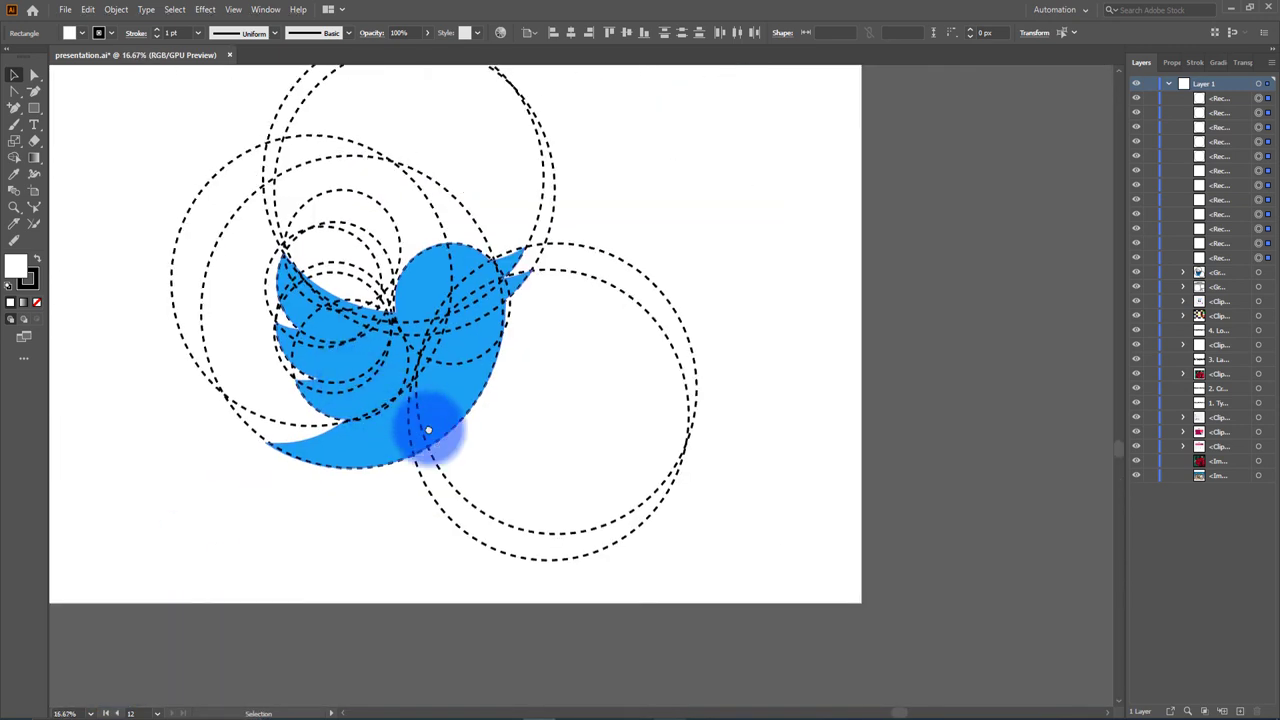
pyautogui.scroll(2, 571, 400)
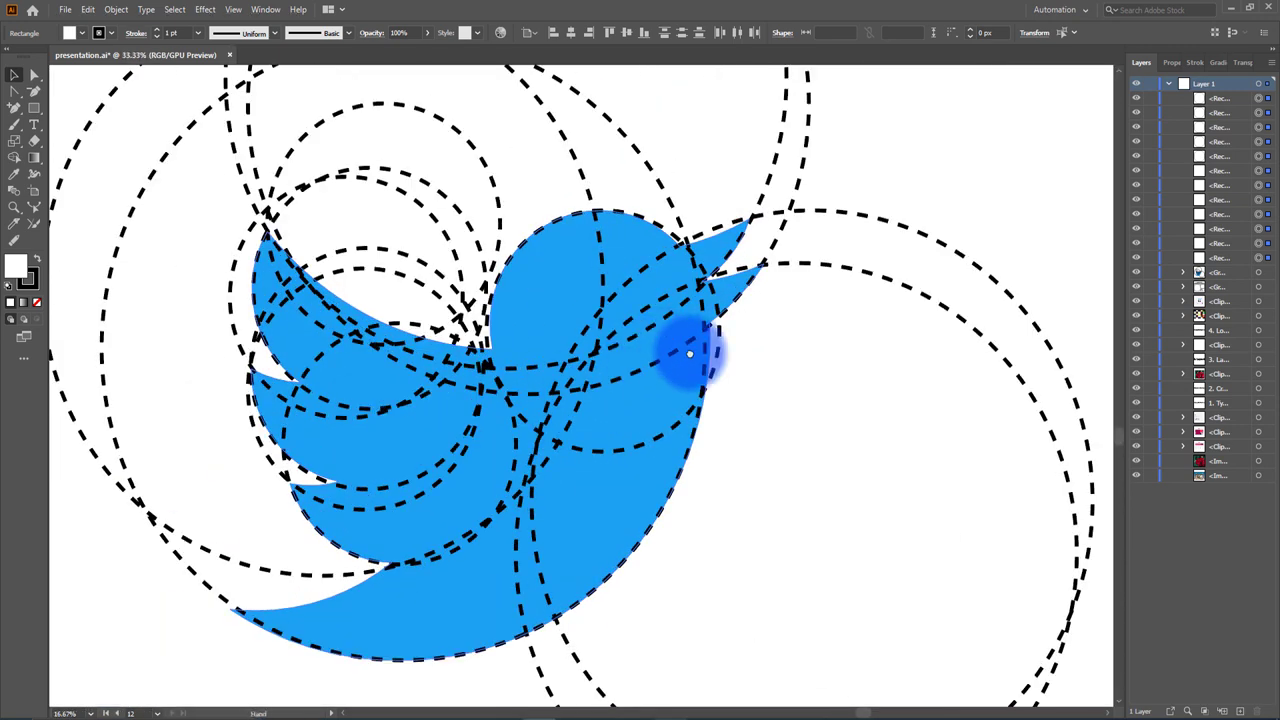
pyautogui.hscroll(-1, 686, 350)
pyautogui.scroll(-1, 757, 357)
pyautogui.scroll(-1, 757, 357)
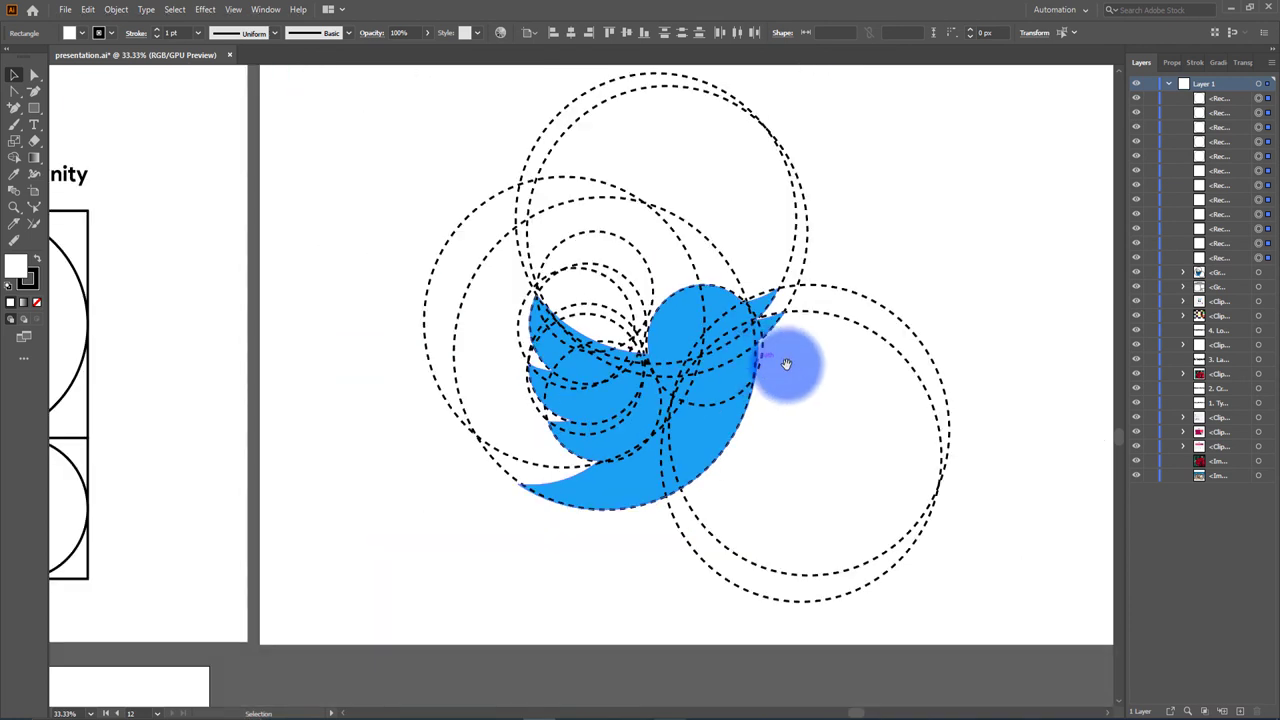
pyautogui.hscroll(1, 786, 366)
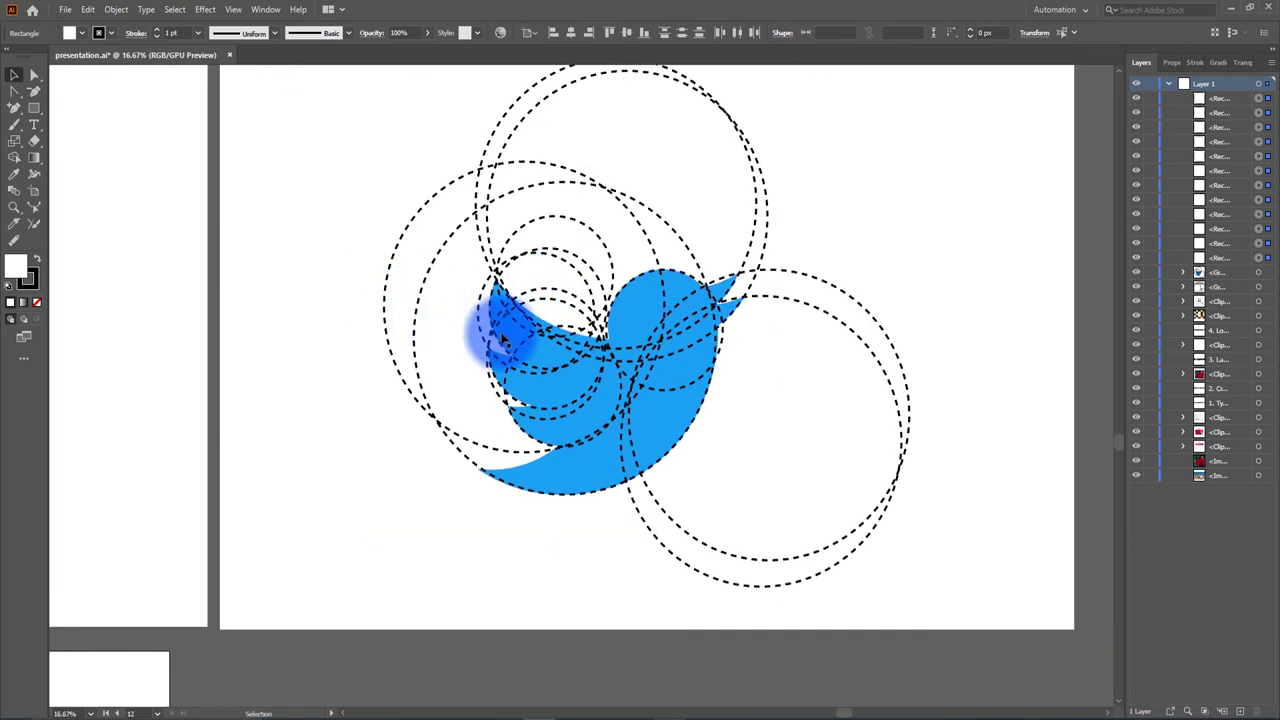
pyautogui.scroll(2, 505, 340)
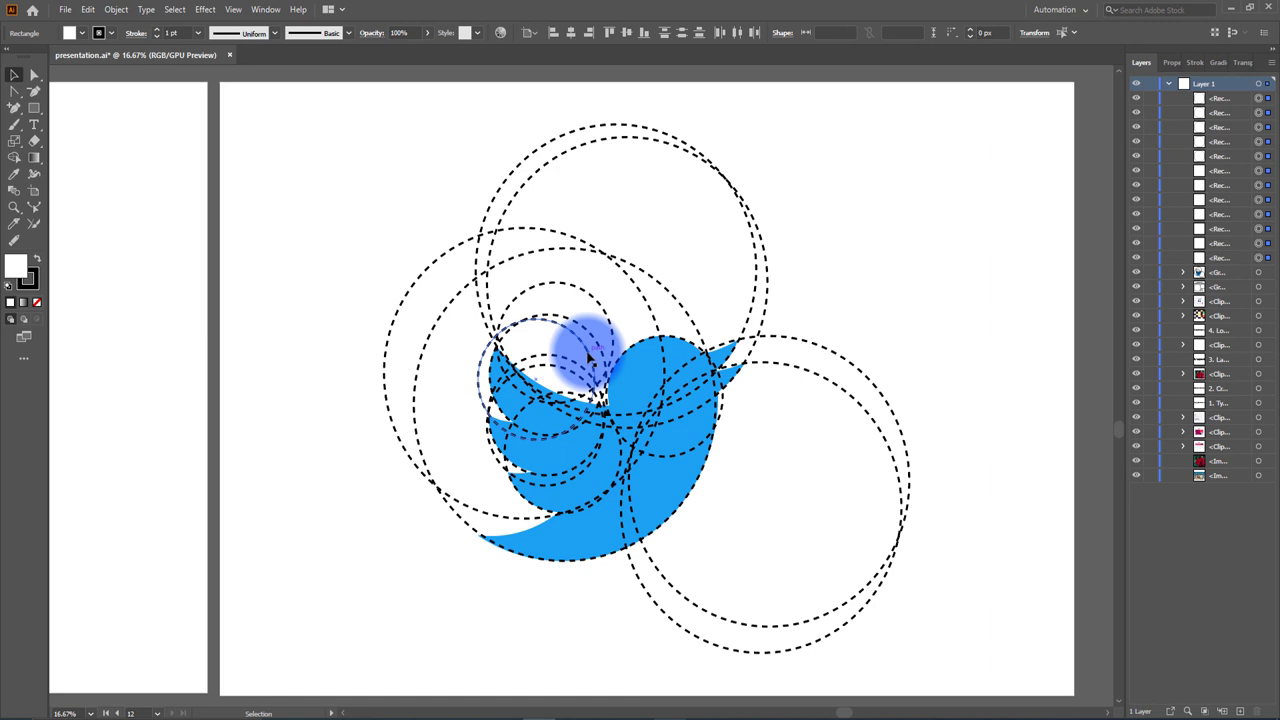
pyautogui.moveTo(545, 431); pyautogui.dragTo(362, 342)
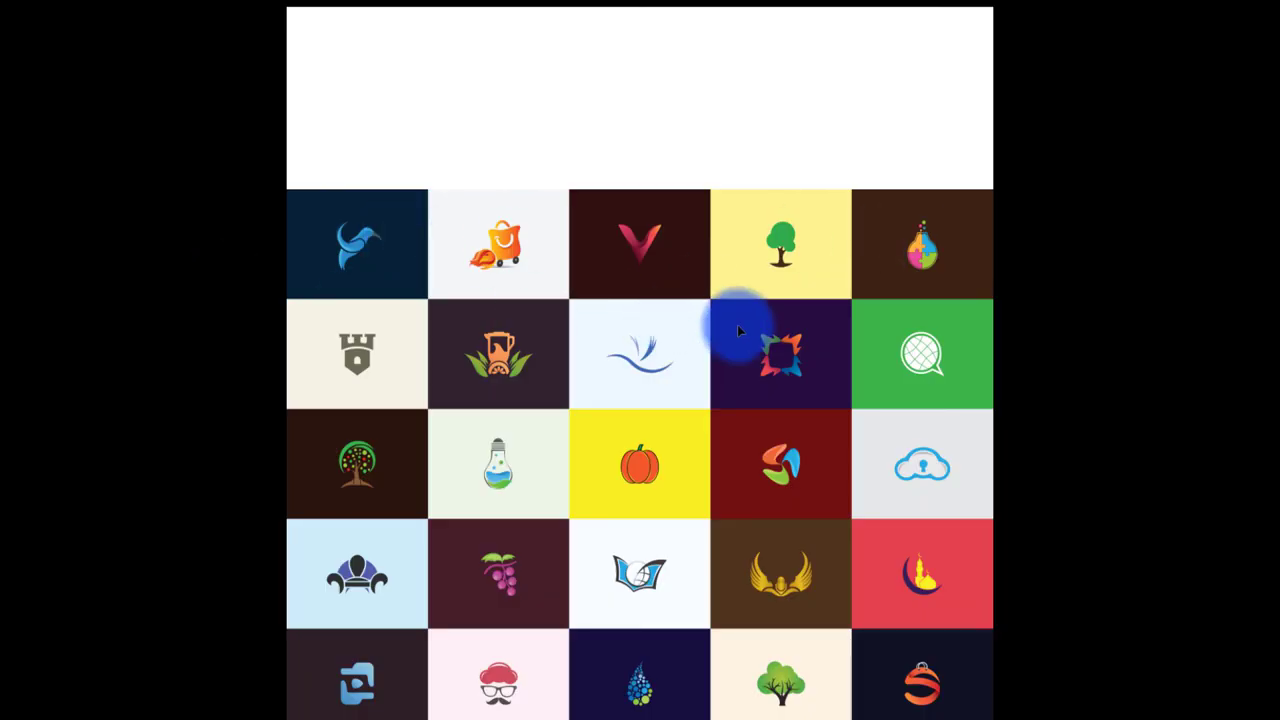
# - Exit full-screen view to return to the 5 × 5 logo grid artboard
pyautogui.press('Escape')
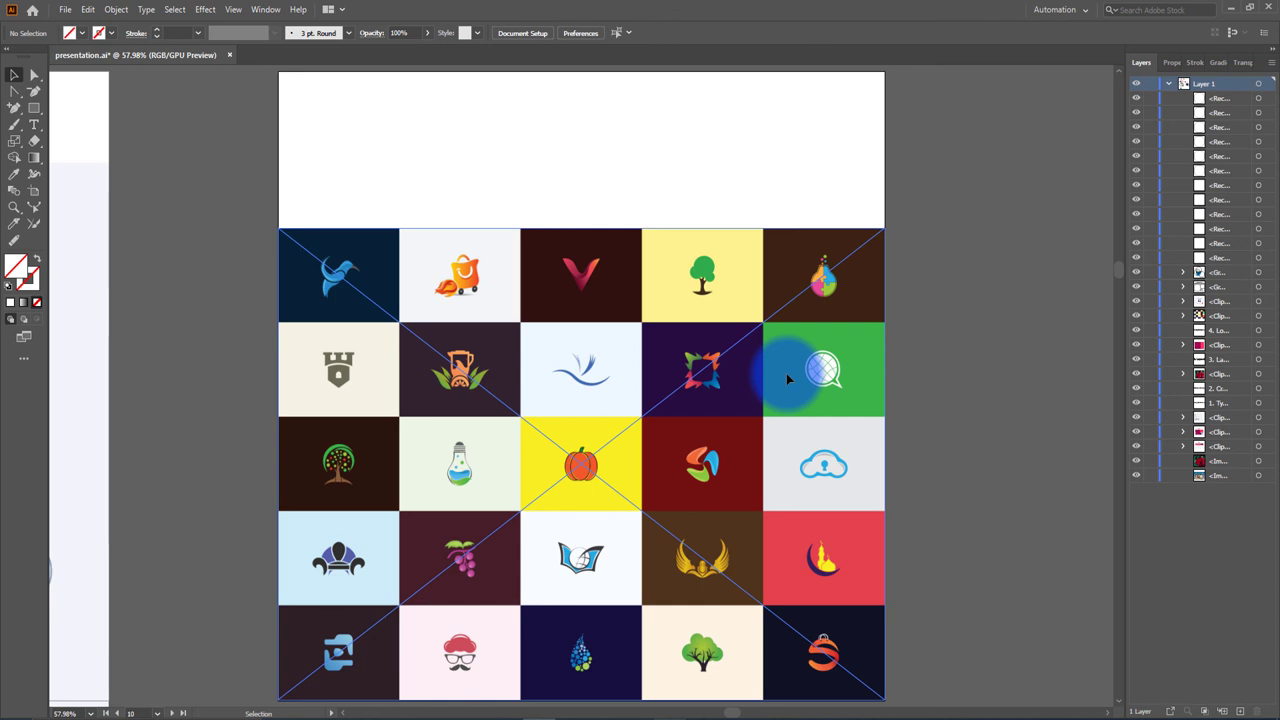
# - Zoom out and pan over to the "4. Logo development" artboard comparing Twitter, Apple and Pepsi logos
pyautogui.hotkey('ctrl', '-')
pyautogui.hotkey('ctrl', '-')
pyautogui.hotkey('ctrl', '-')
pyautogui.moveTo(531, 306); pyautogui.dragTo(627, 340)
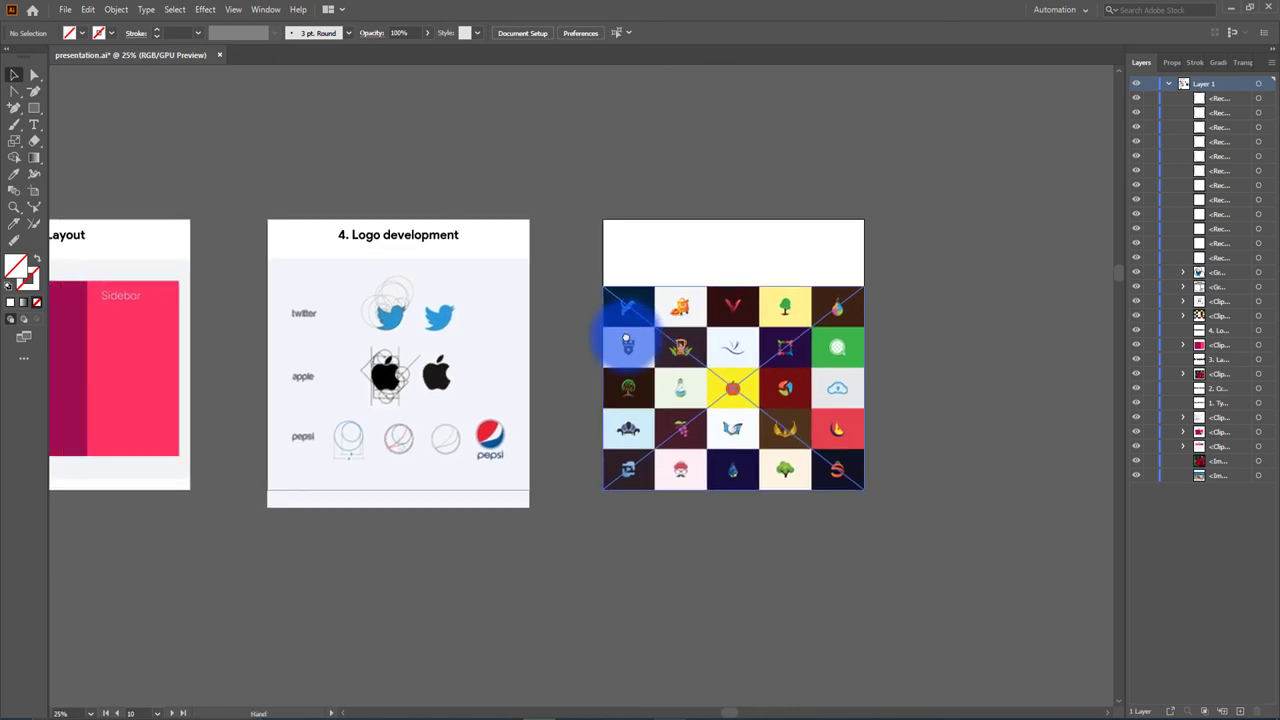